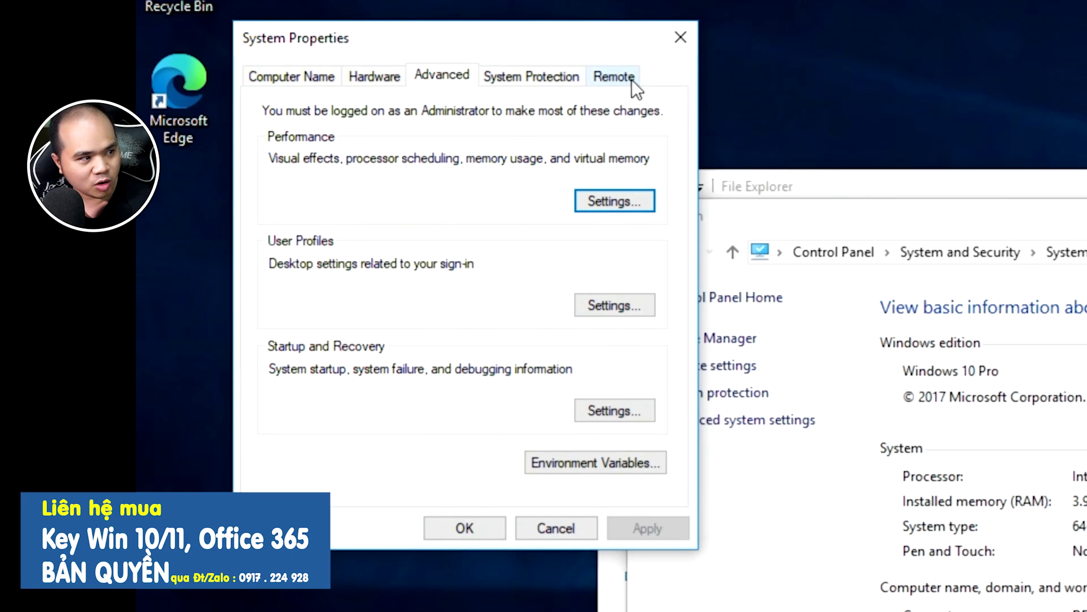
Enable 'Allow remote connections to this computer' on the Remote tab, apply it and close System Properties
left_click(619, 78)
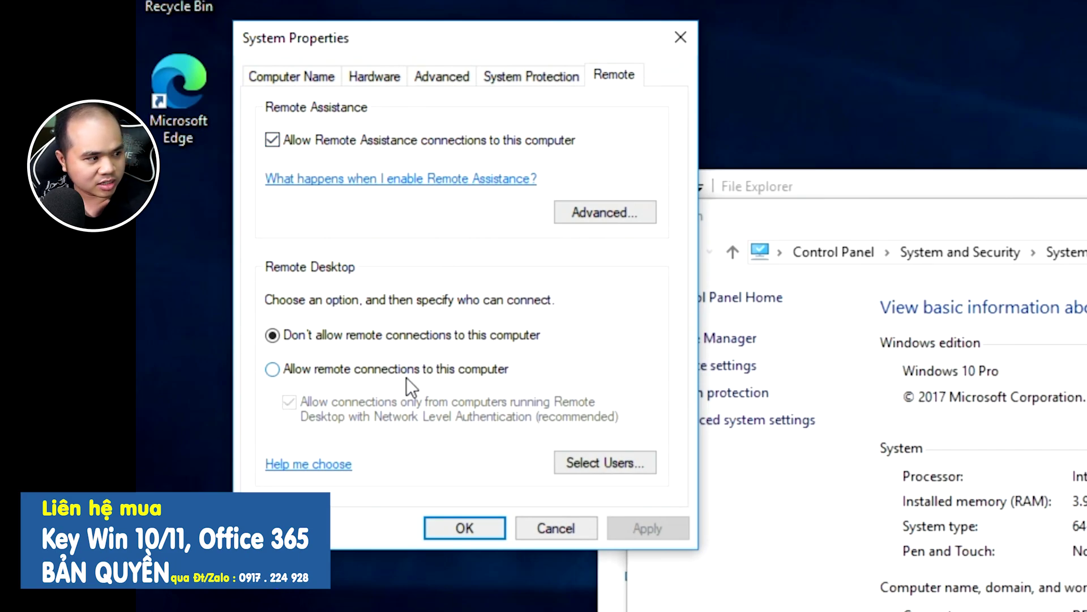
left_click(298, 374)
left_click(617, 531)
left_click(485, 532)
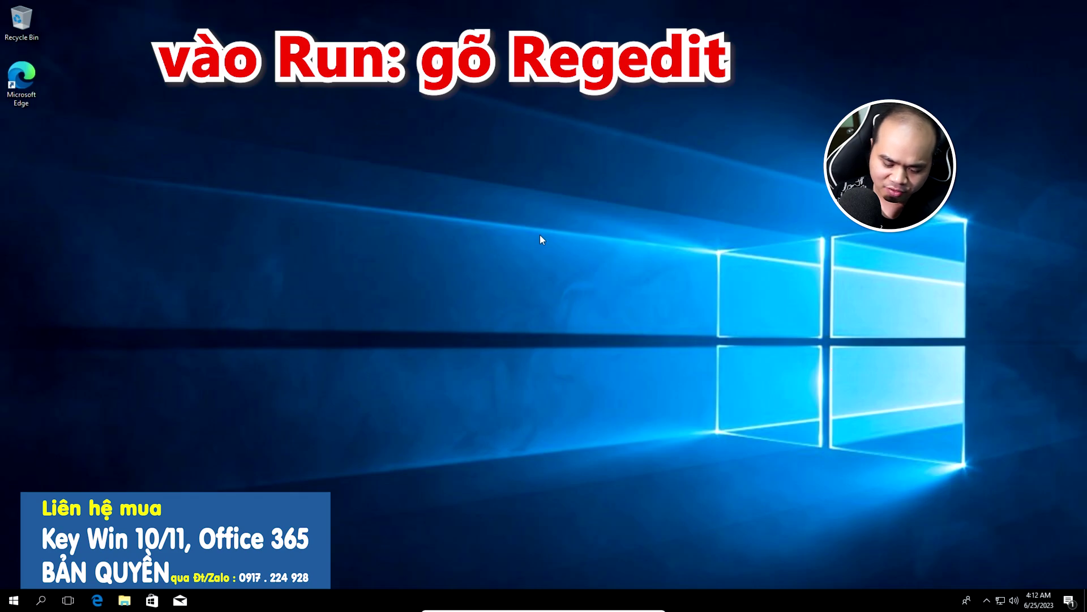
Launch regedit as administrator and expand HKEY_LOCAL_MACHINE\SYSTEM\CurrentControlSet\Control
key("super")
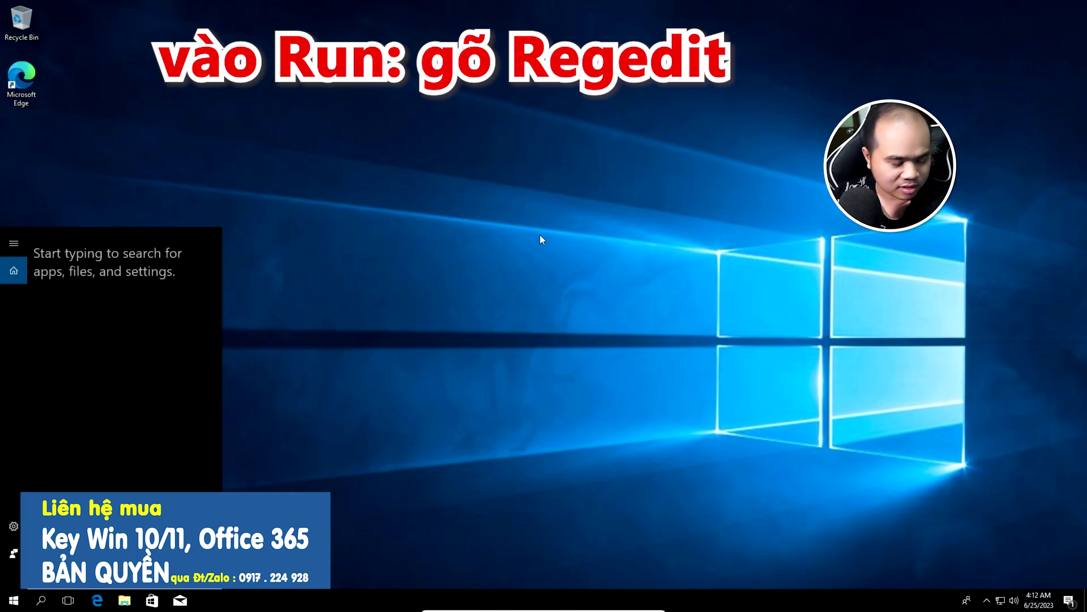
type("regedit")
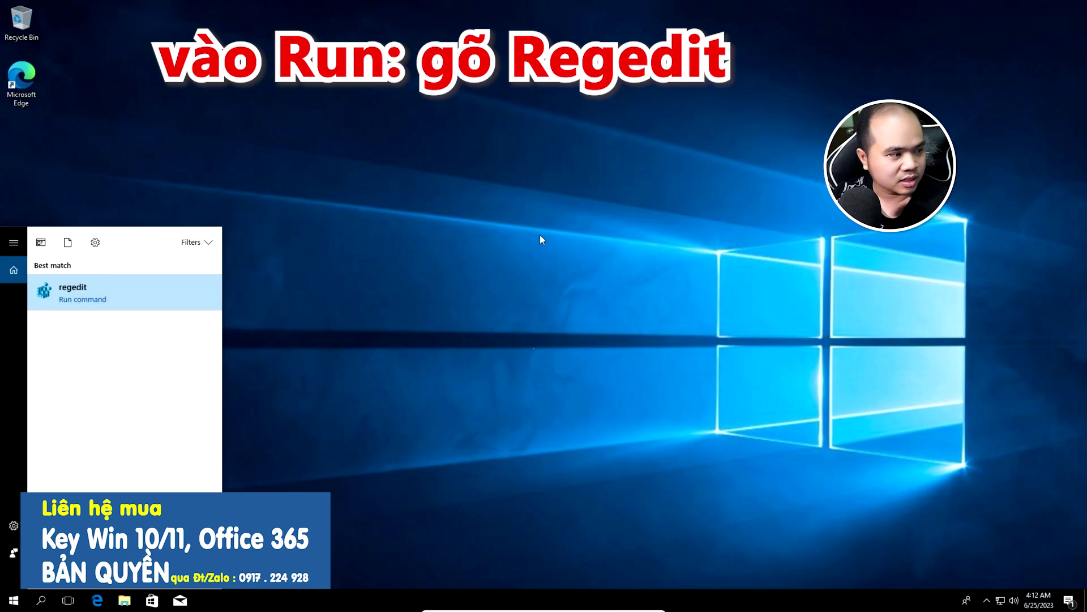
key("Return")
left_click(504, 382)
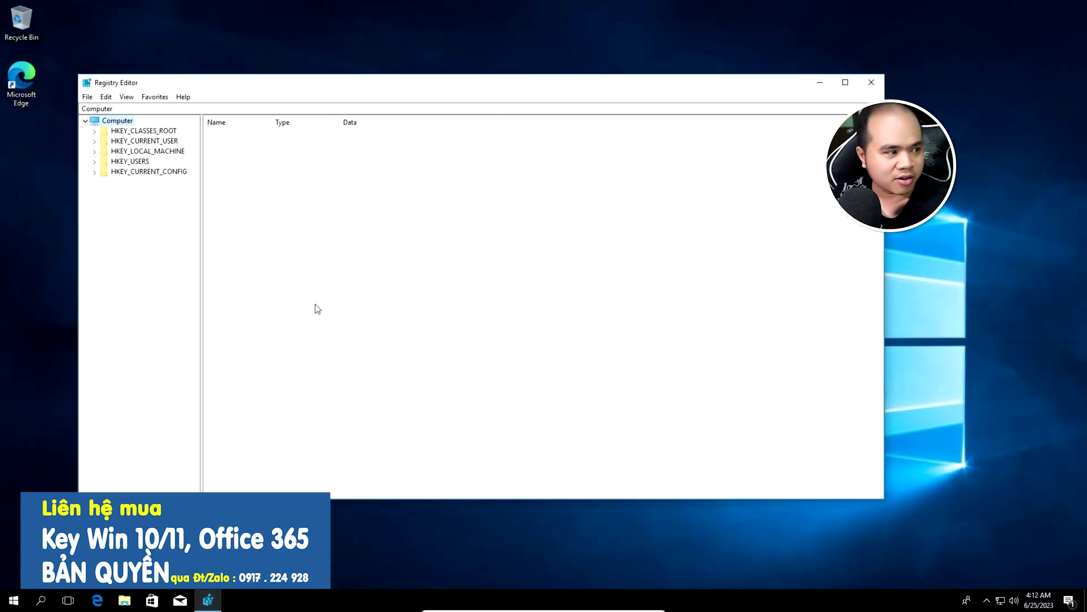
double_click(176, 153)
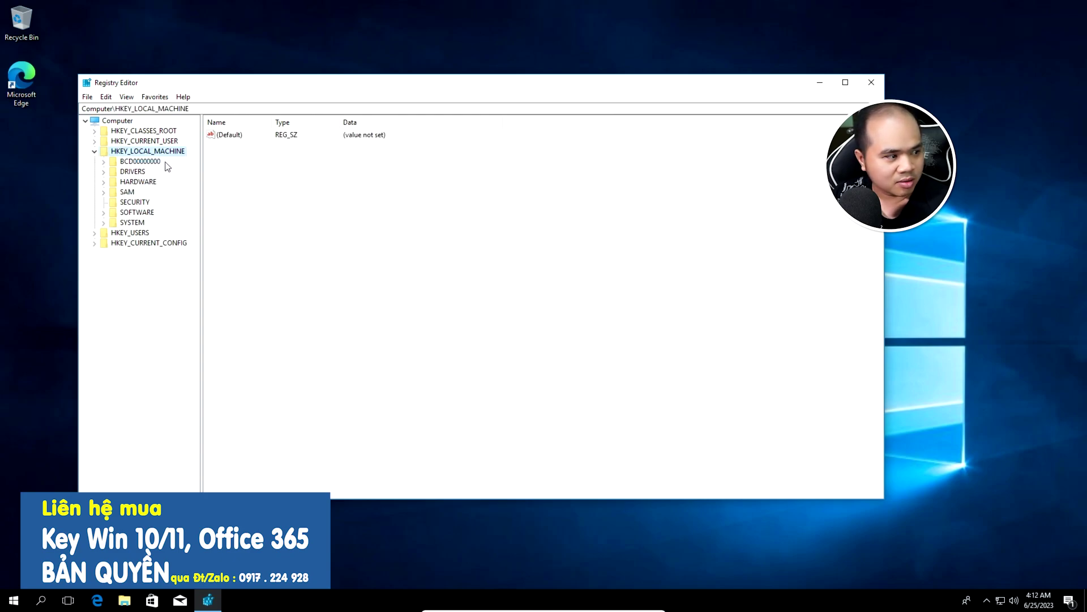
double_click(132, 223)
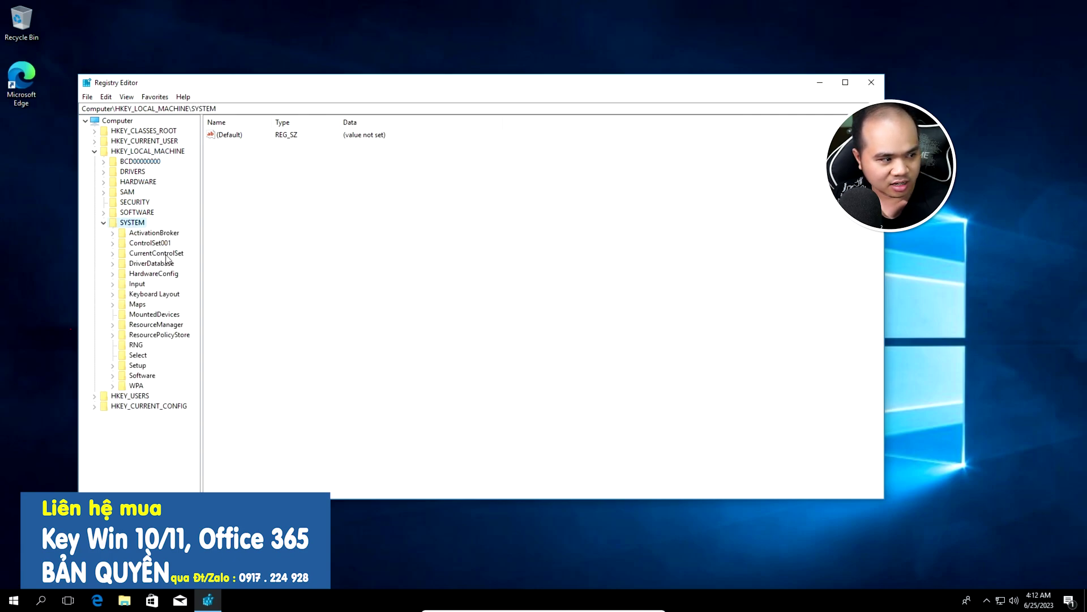
double_click(170, 255)
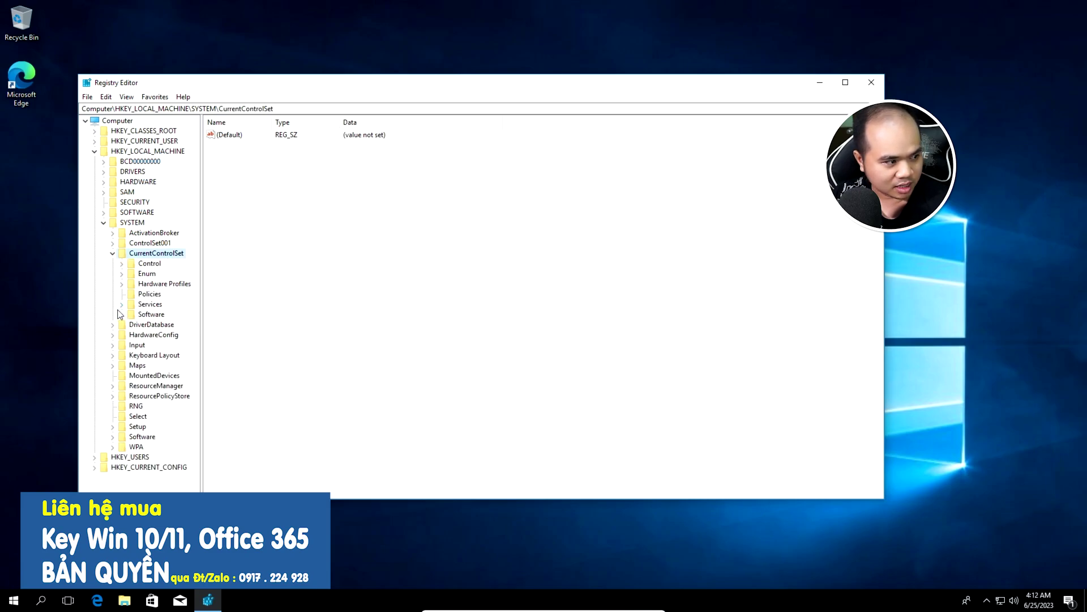
double_click(149, 265)
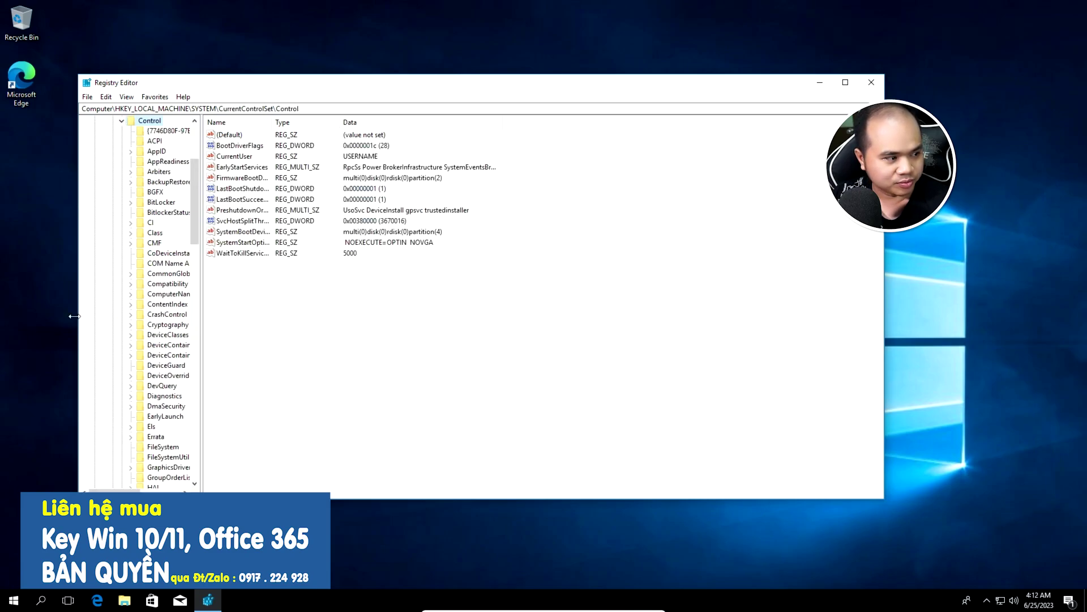
Open Terminal Server\WinStations\RDP-Tcp and scroll to its PortNumber value of 3389
left_click_drag(201, 268, 368, 272)
scroll(241, 333, "down", 20)
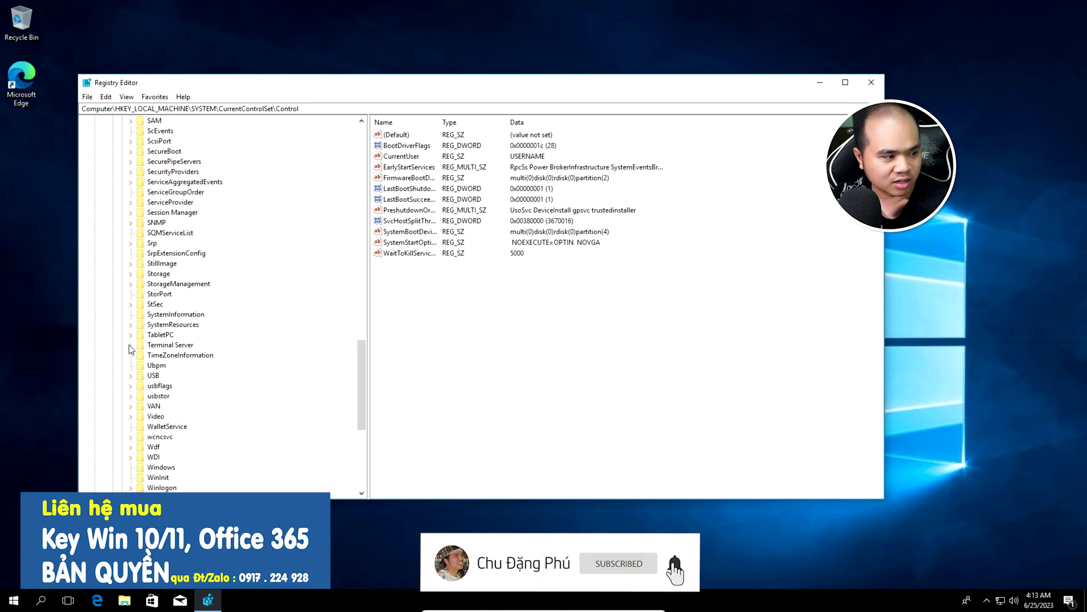
left_click(144, 347)
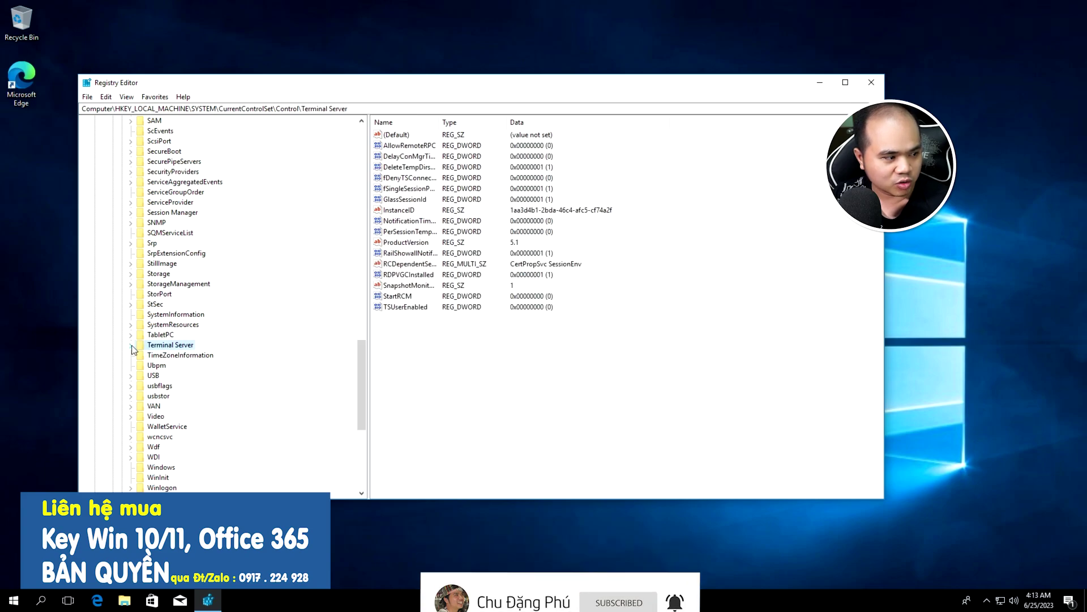
left_click(131, 346)
scroll(179, 363, "down", 4)
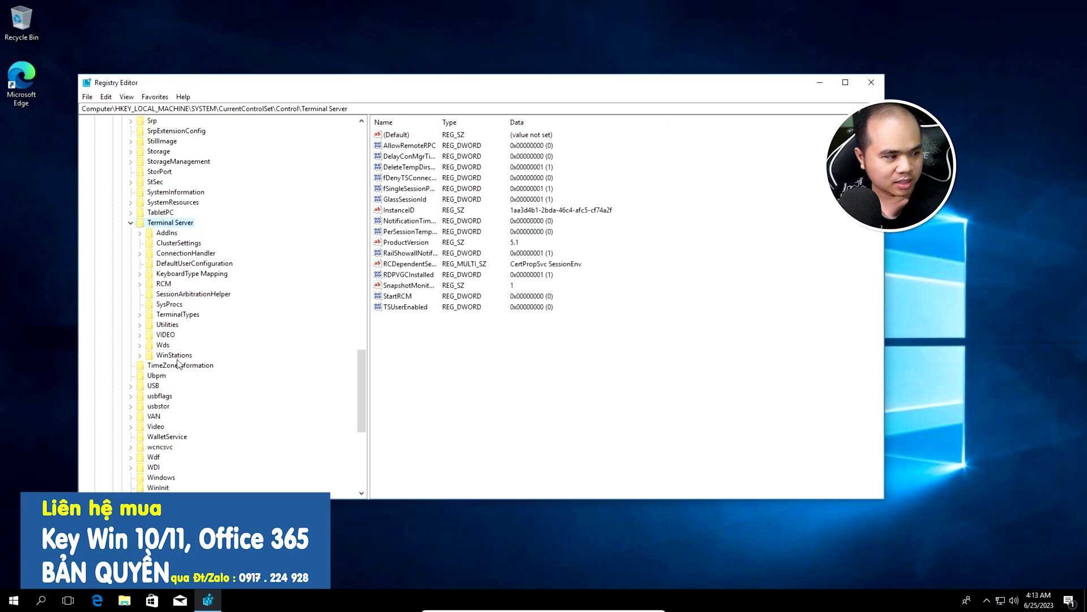
left_click(141, 356)
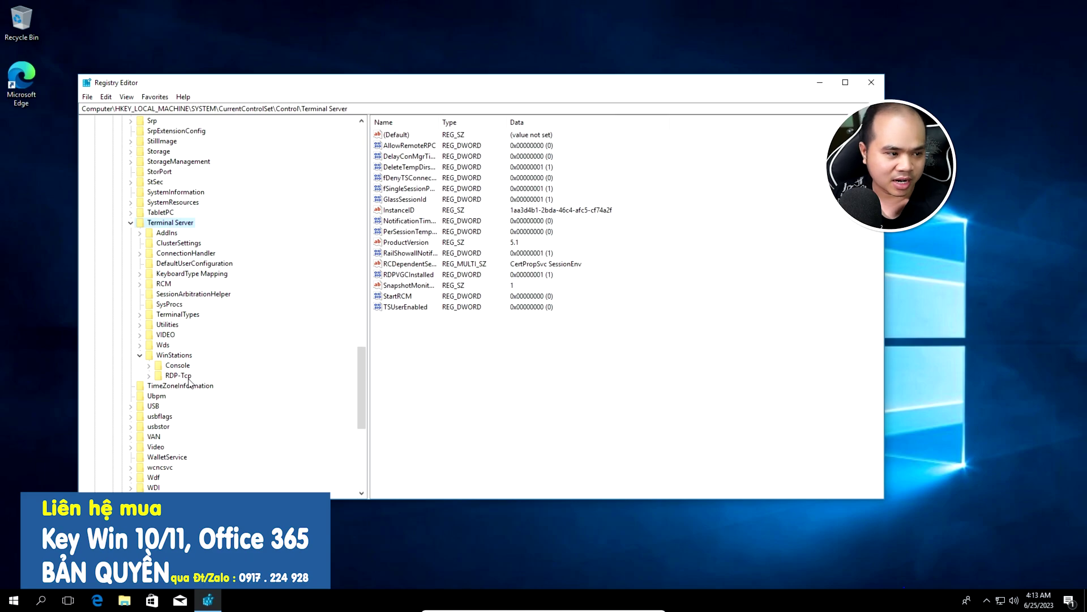
left_click(181, 376)
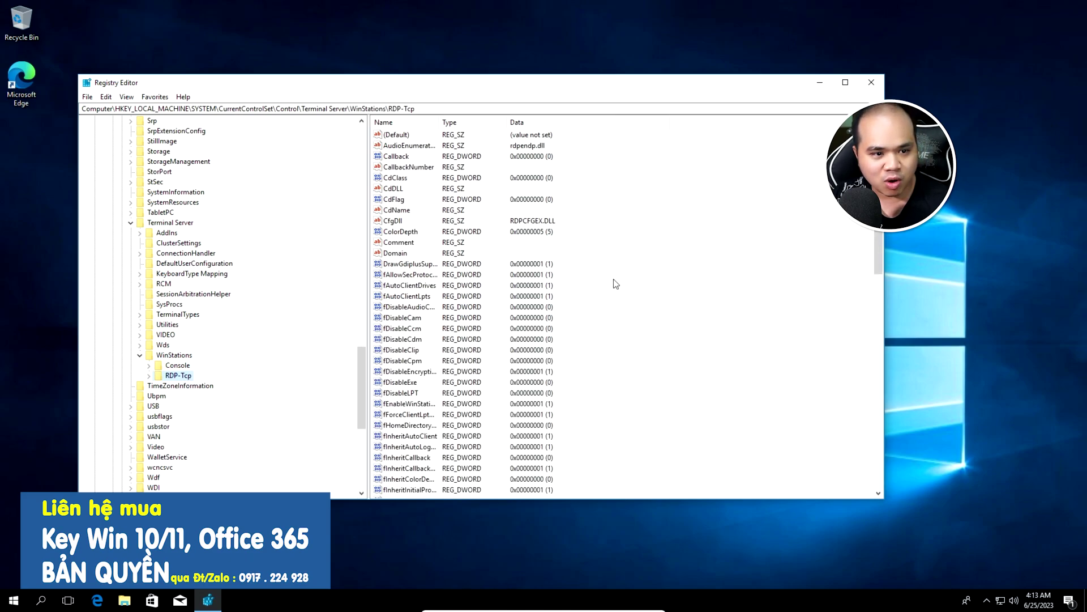
scroll(567, 391, "down", 14)
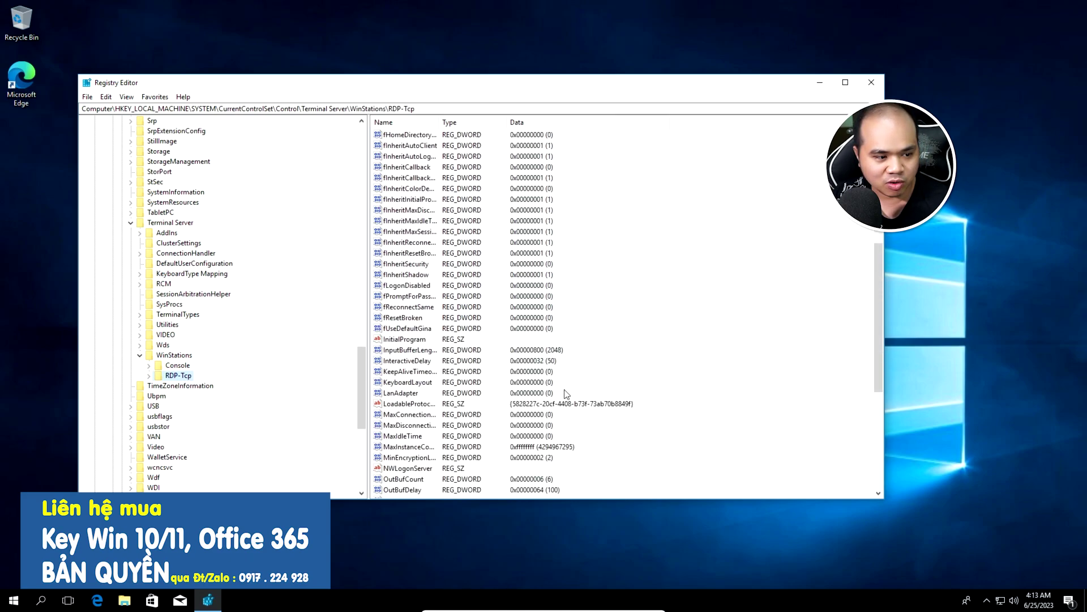
scroll(566, 392, "down", 3)
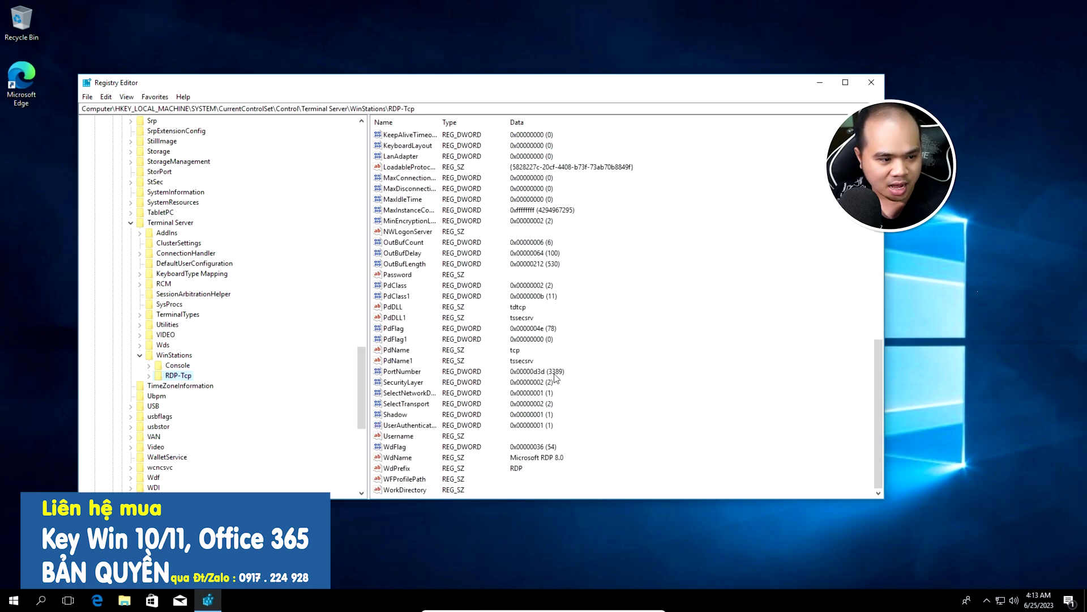
left_click(555, 377)
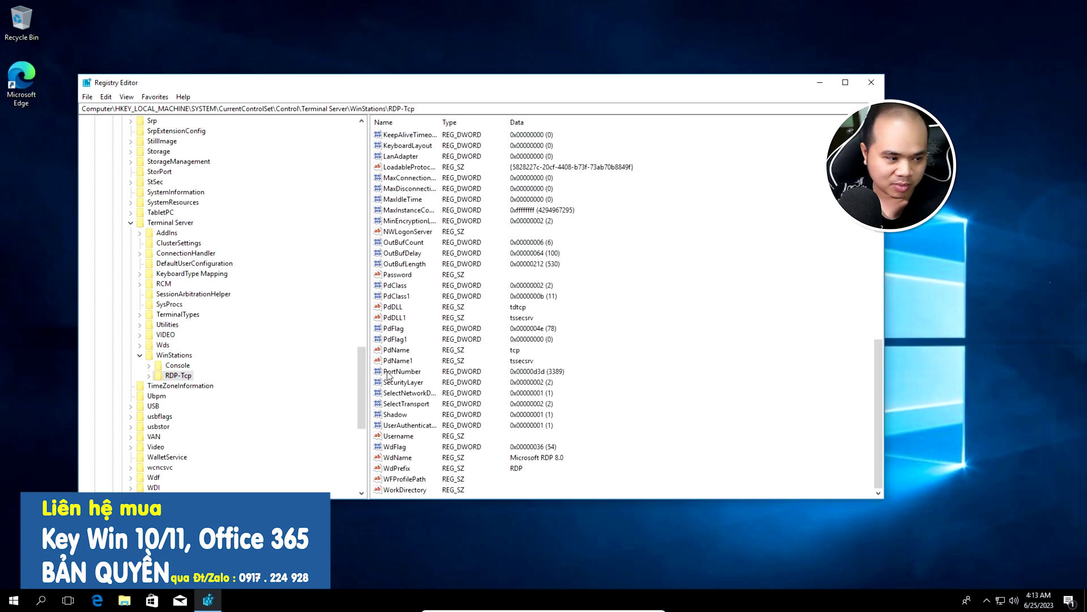
Change PortNumber from 3389 to 12345 in decimal, then close Registry Editor
double_click(381, 373)
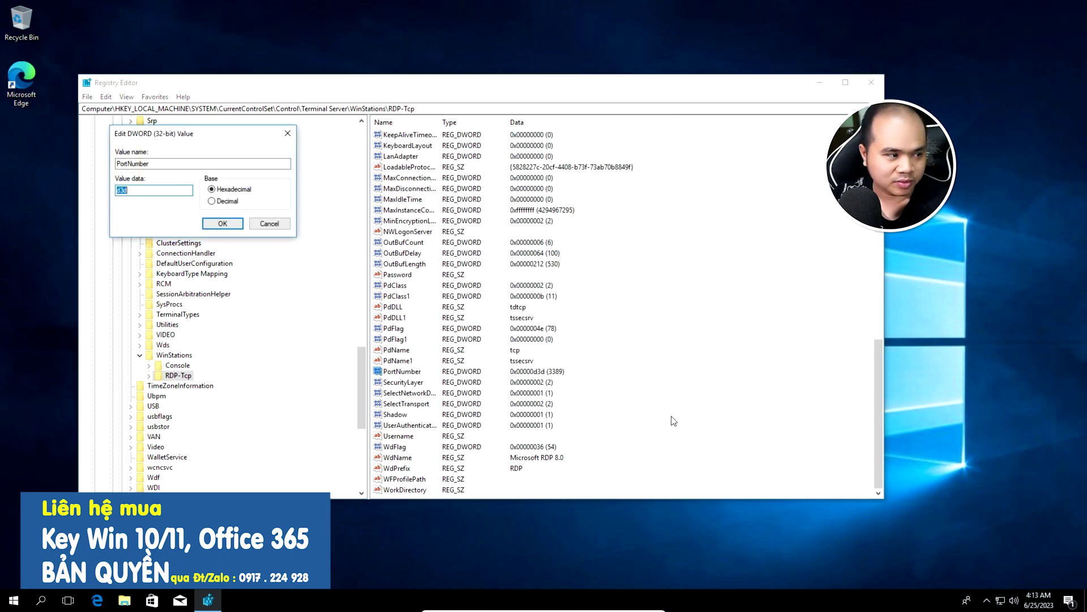
left_click_drag(250, 133, 710, 223)
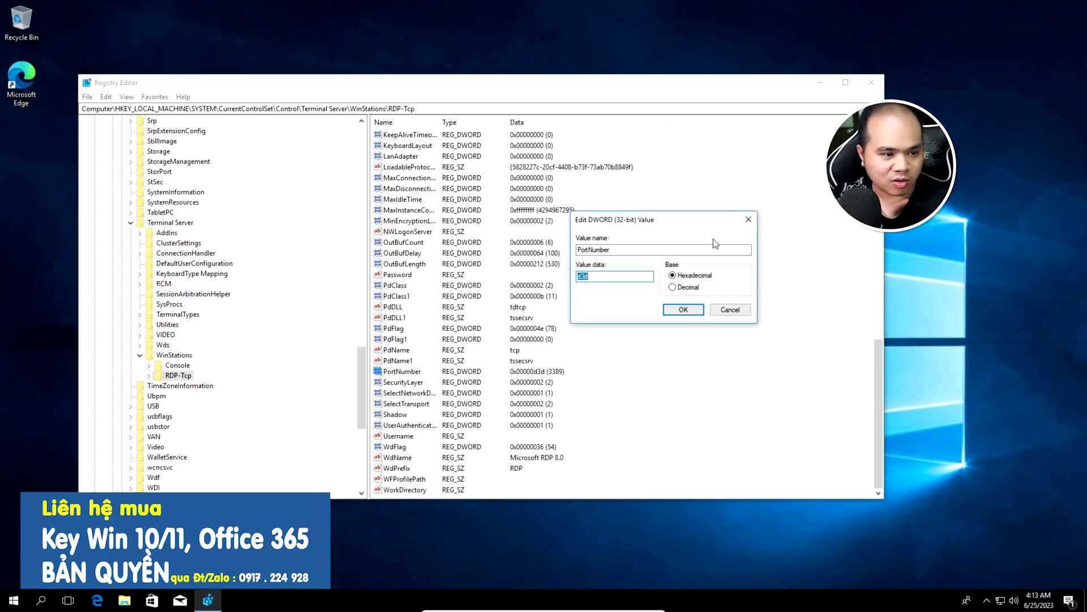
left_click(682, 289)
left_click(588, 279)
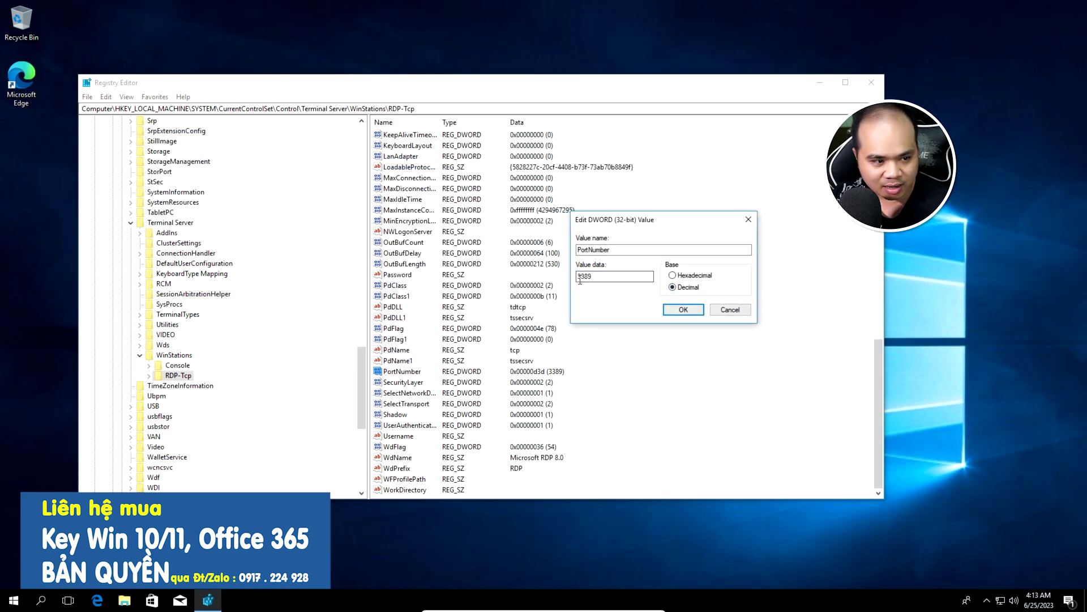
double_click(590, 278)
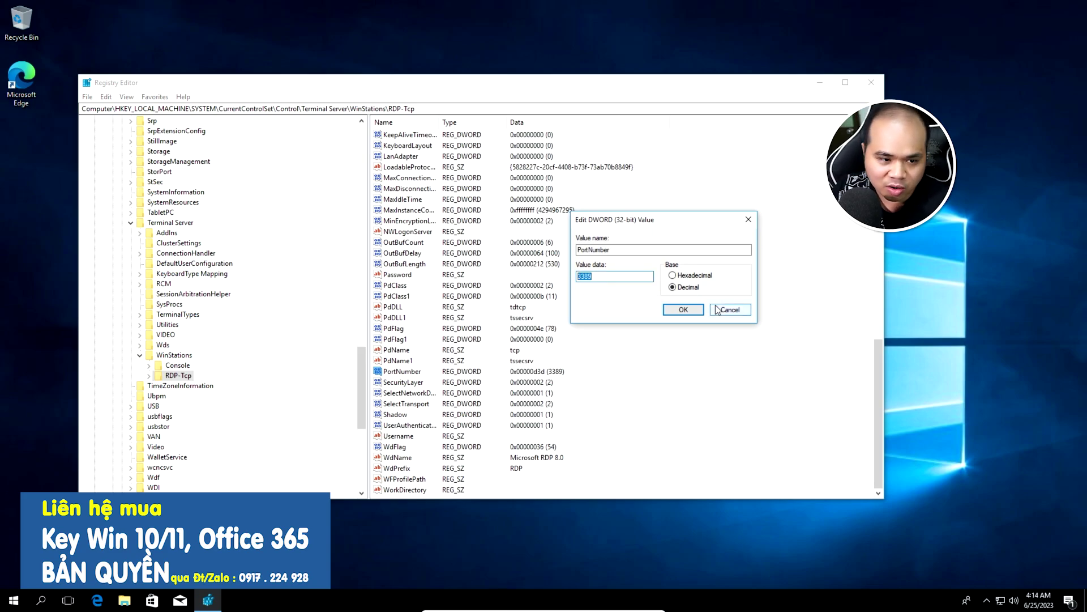
type("12345")
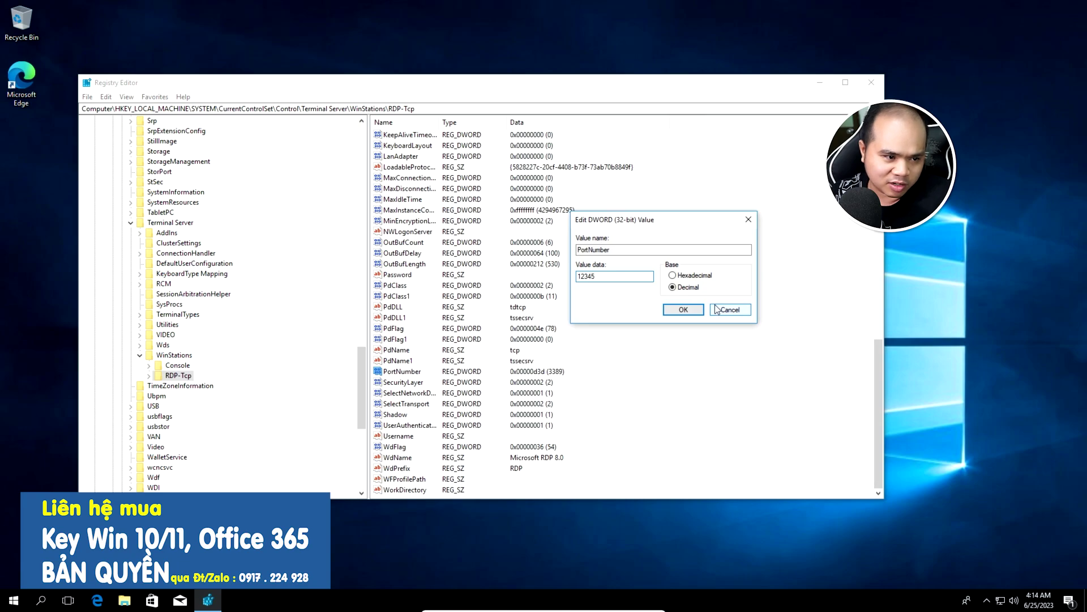
left_click(669, 310)
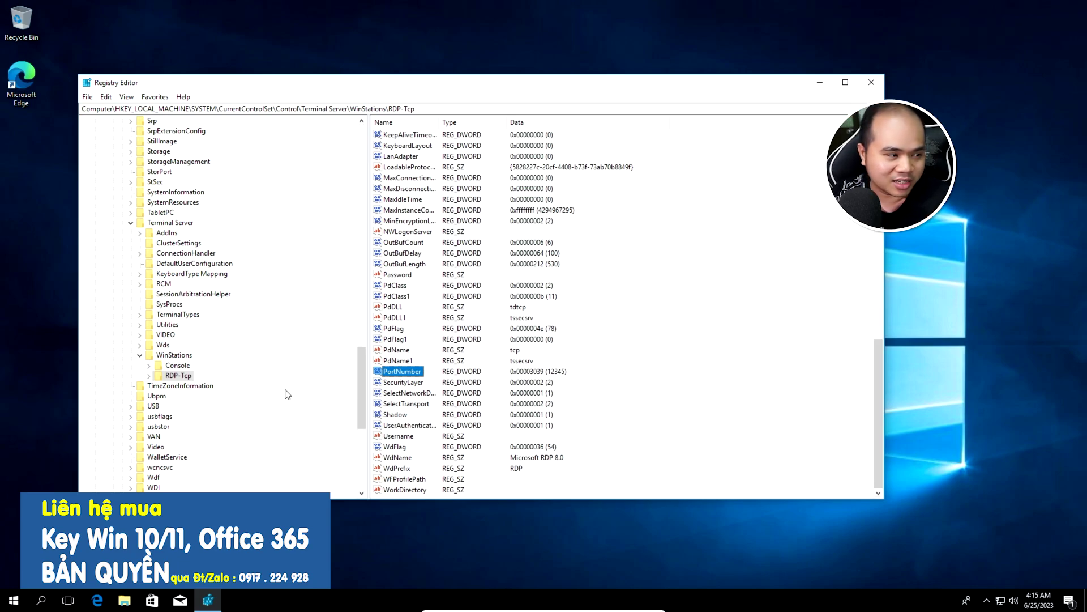
left_click(871, 82)
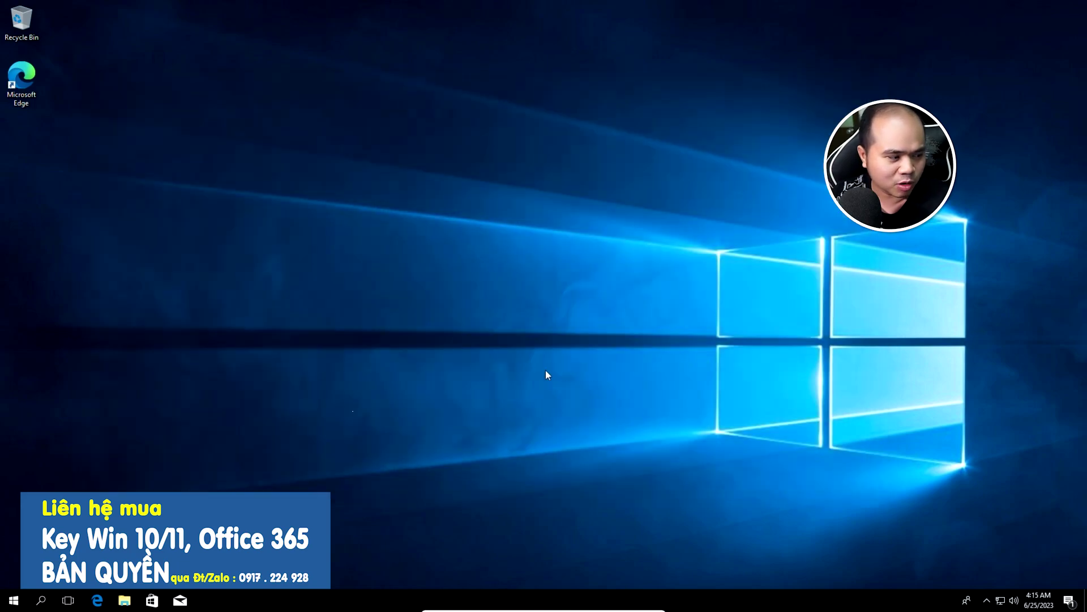
Open Control Panel from a search for 'co', view it as Large icons, and go to Windows Defender Firewall
key("super+s")
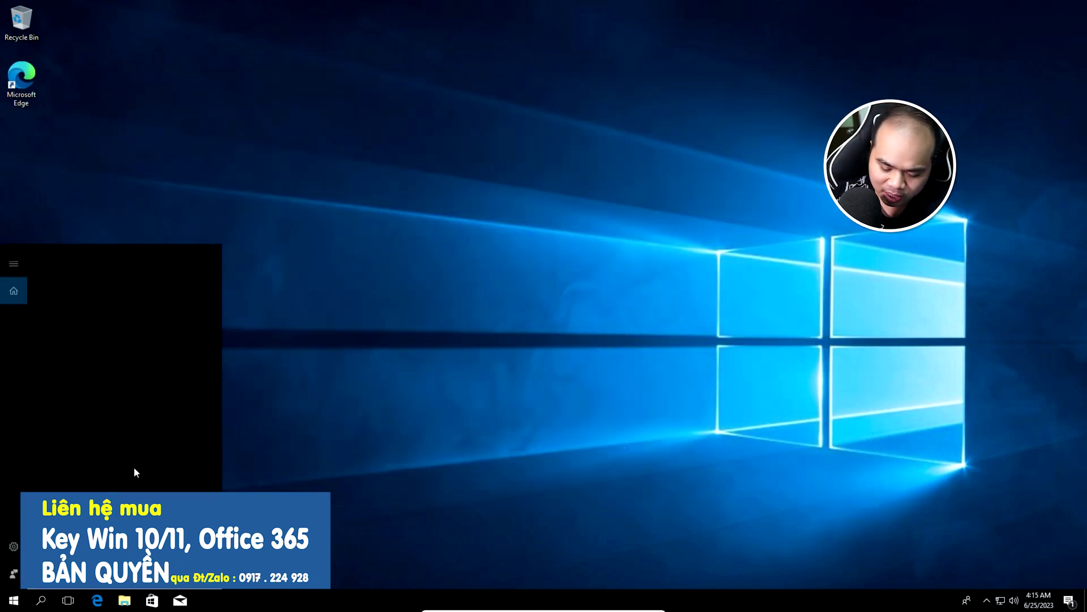
type("co")
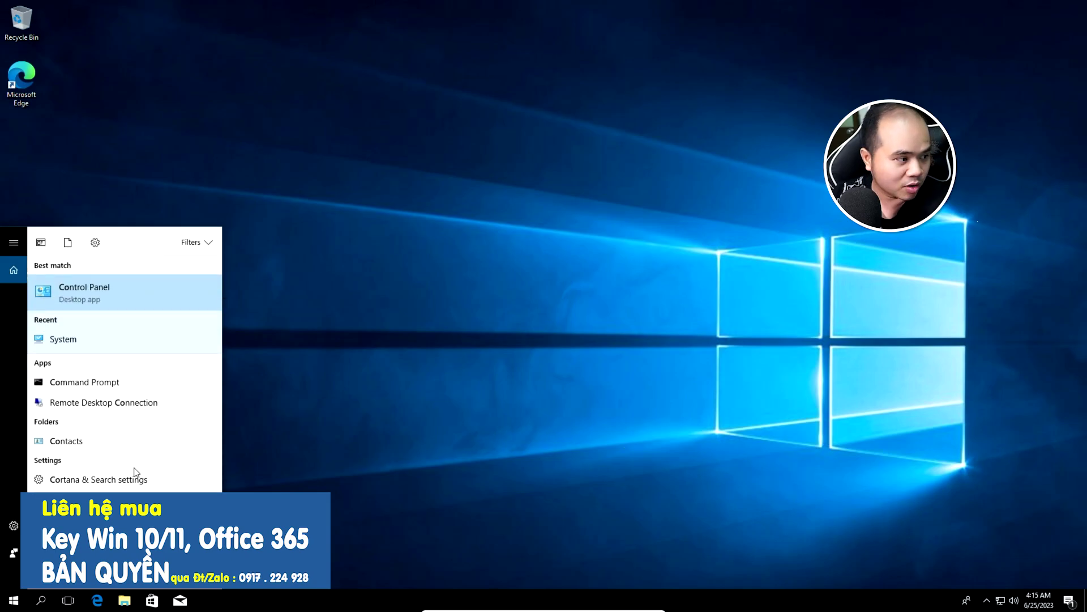
left_click(159, 295)
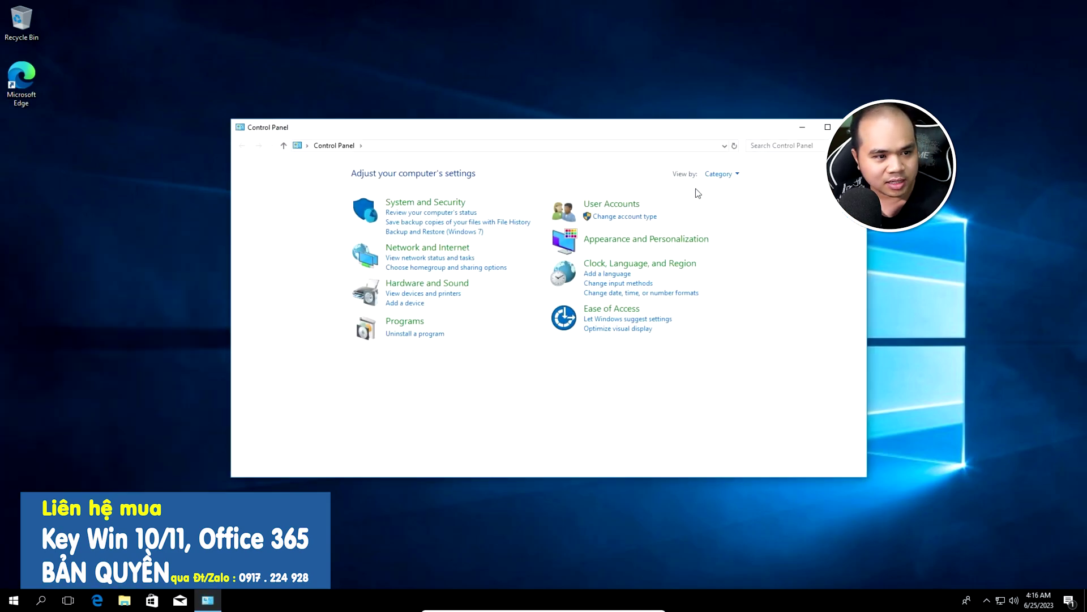
left_click(737, 174)
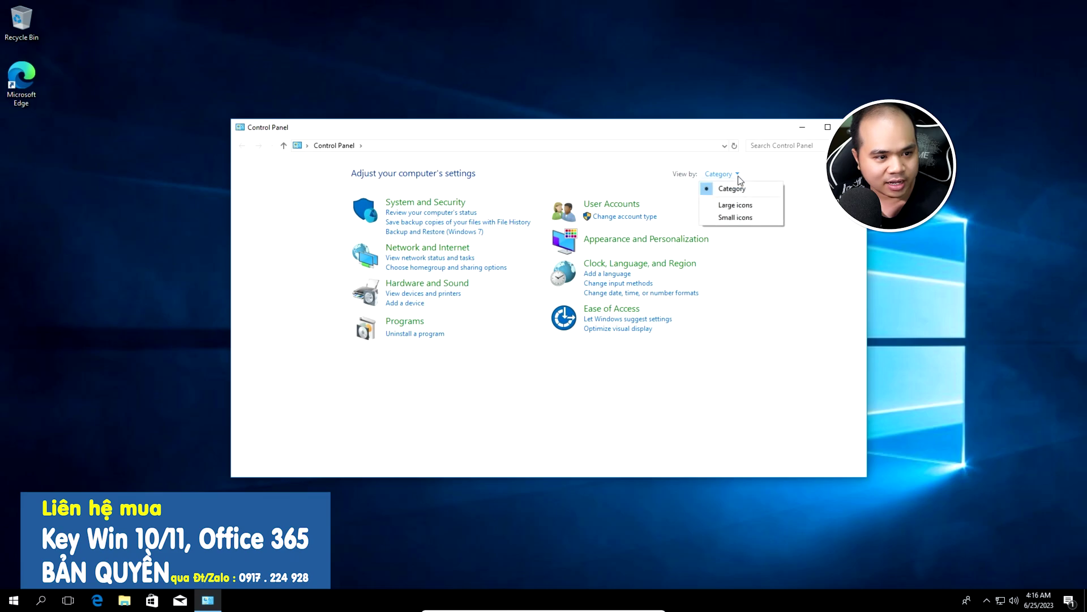
left_click(735, 209)
scroll(428, 356, "down", 1)
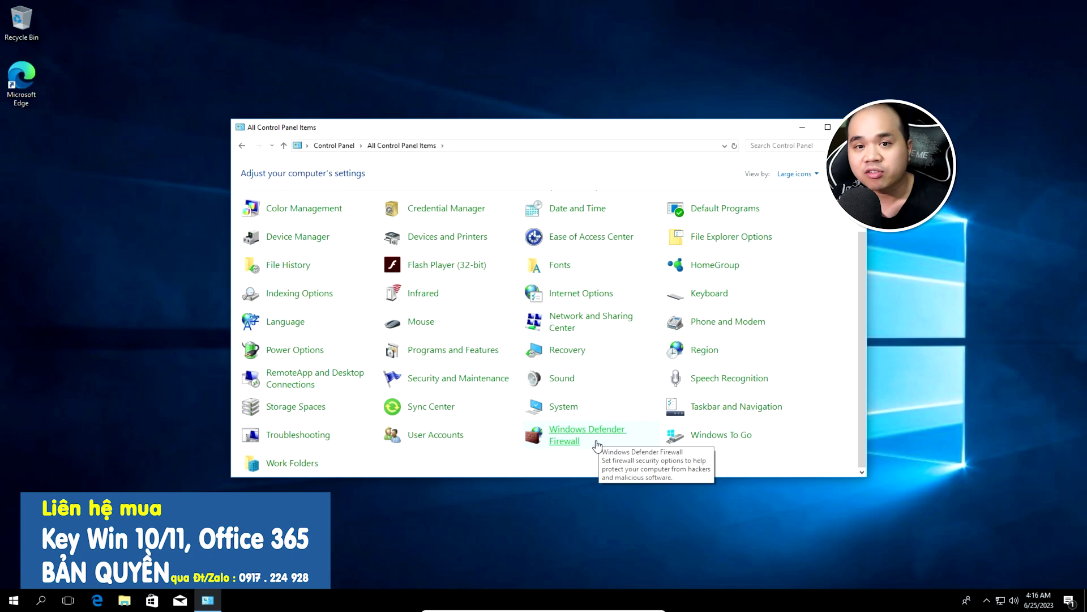
left_click(566, 441)
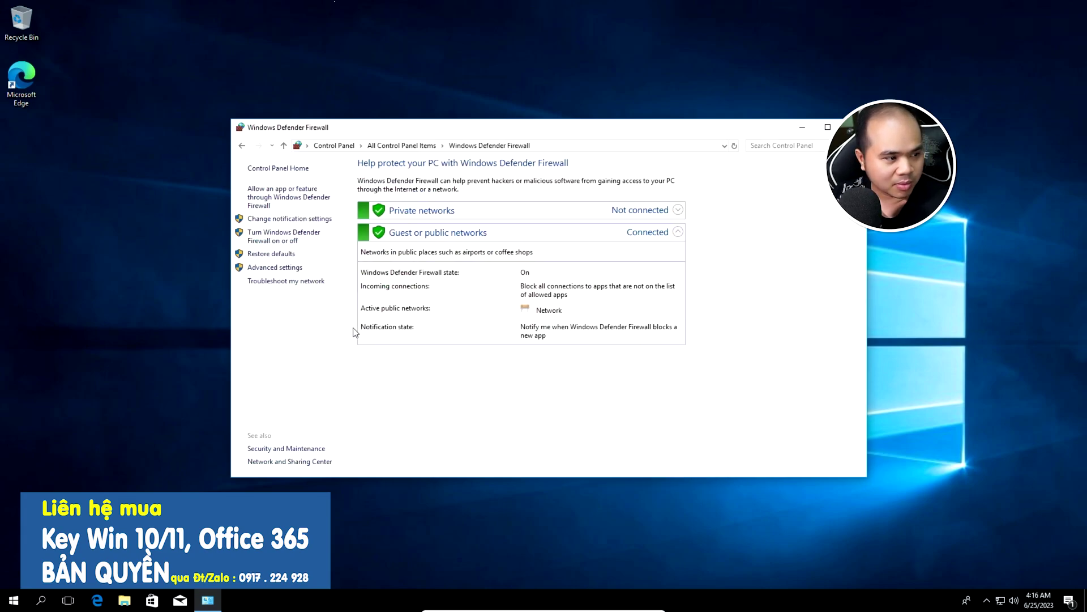
Open Advanced settings and start a New Rule from the Inbound Rules context menu
left_click(283, 272)
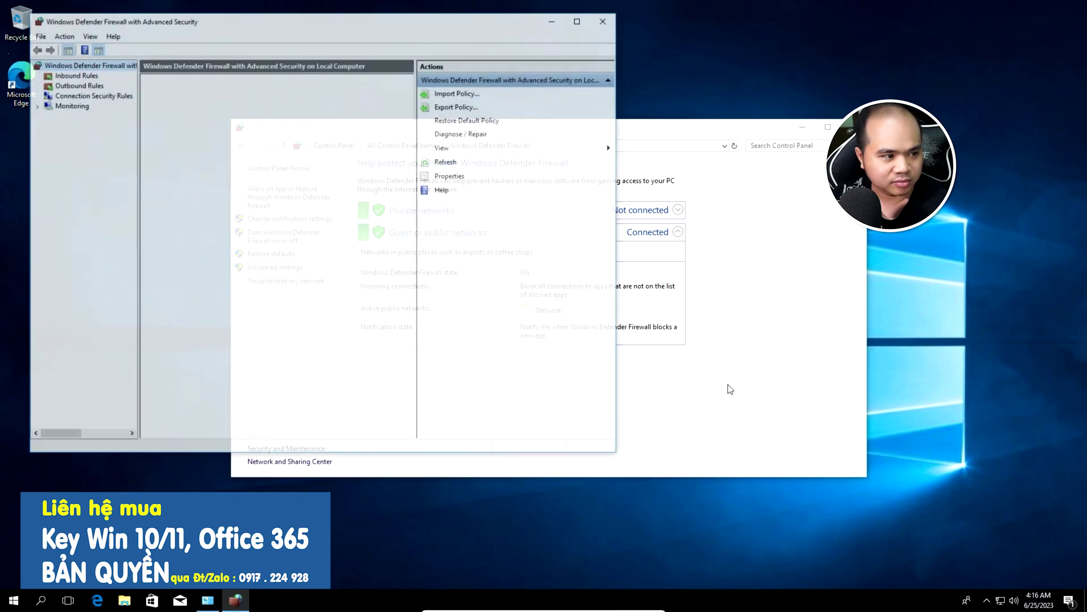
left_click_drag(332, 20, 550, 99)
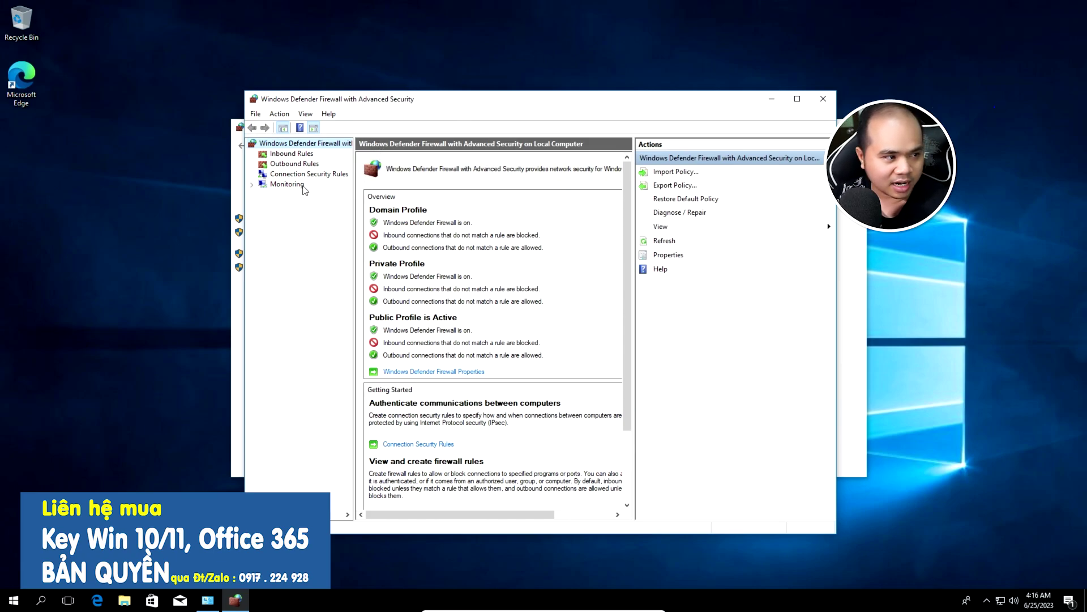
left_click(299, 157)
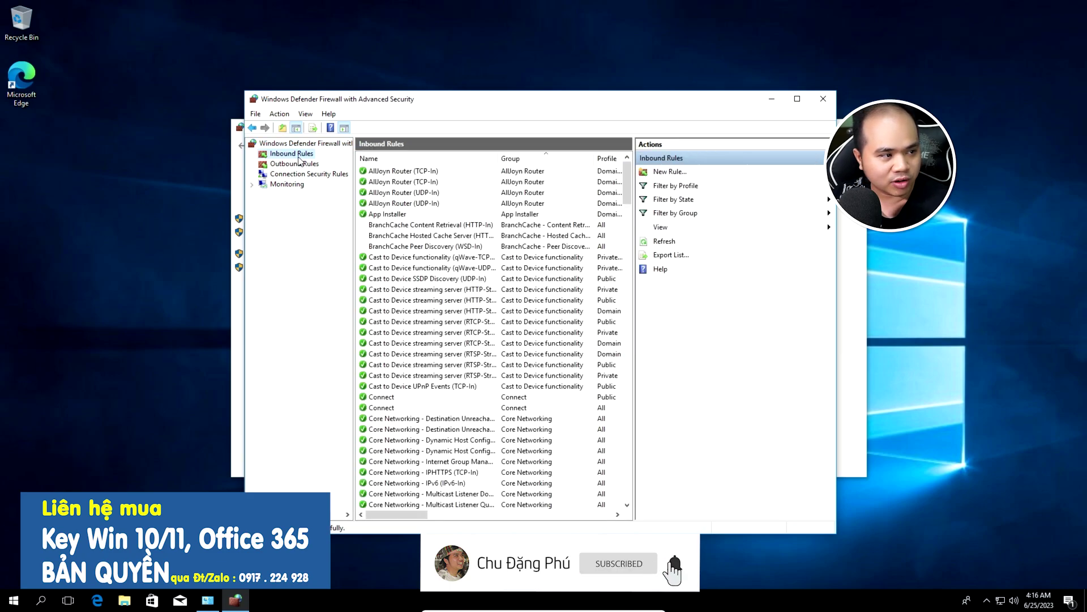
right_click(299, 157)
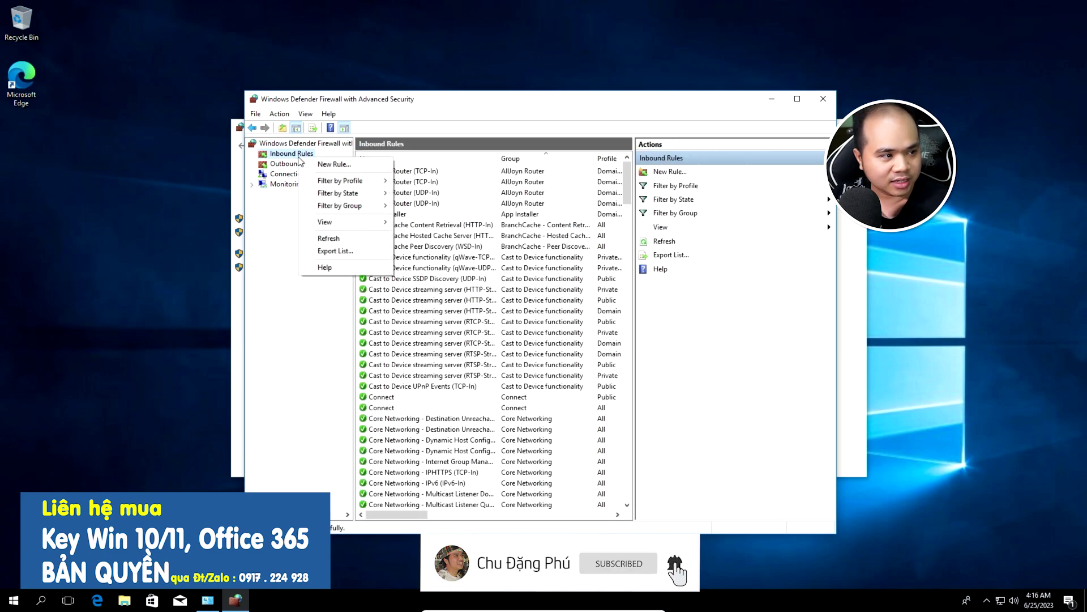
left_click(353, 166)
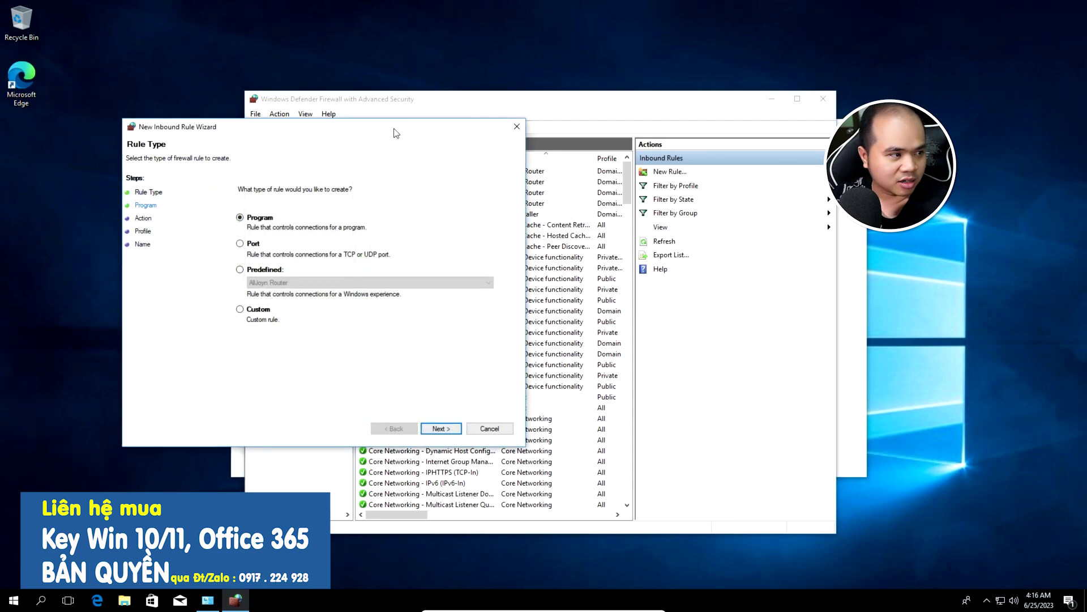
Create inbound rule 'phu' allowing TCP port 12345 on the Domain, Private and Public profiles
left_click_drag(394, 132, 543, 140)
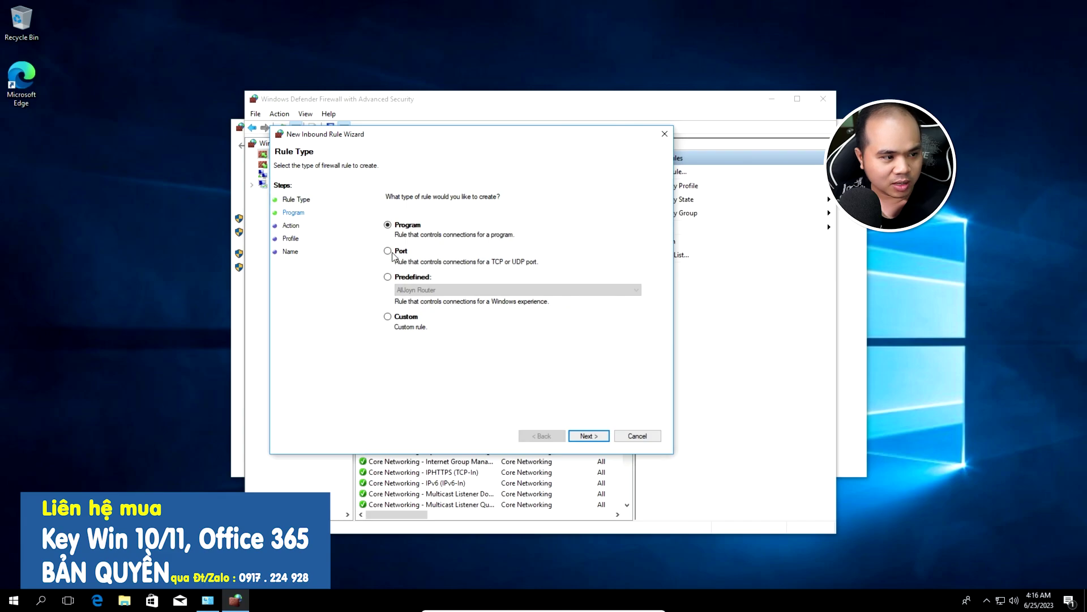
left_click(388, 251)
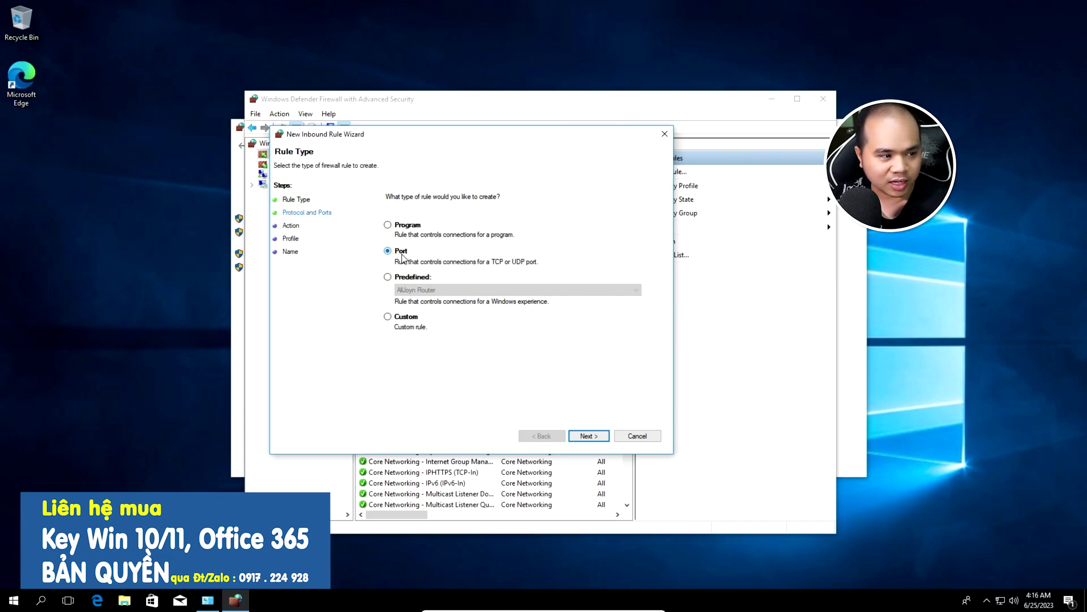
left_click(588, 436)
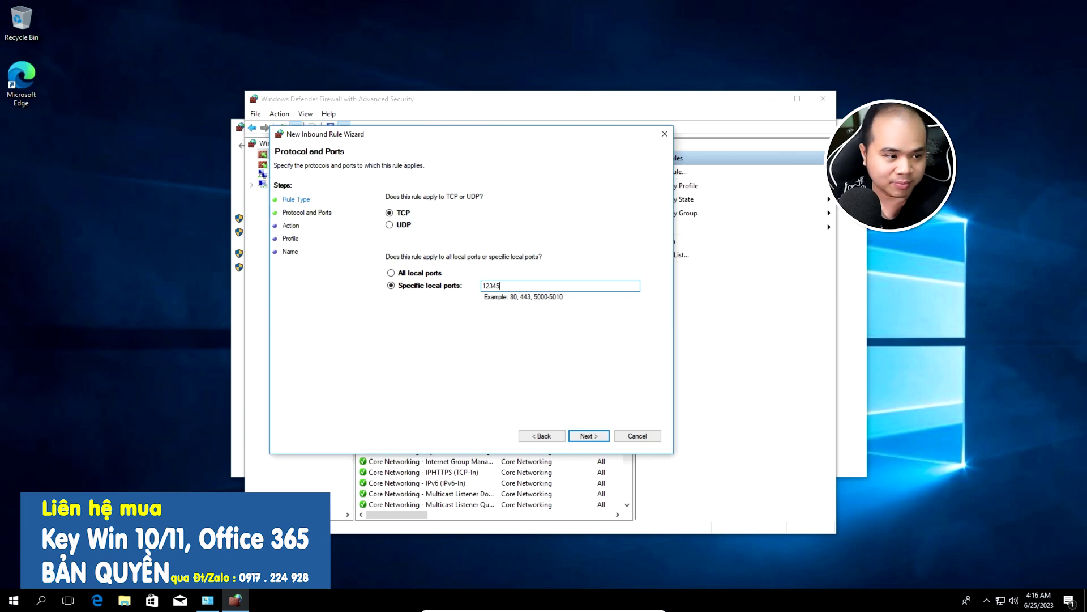
left_click(583, 436)
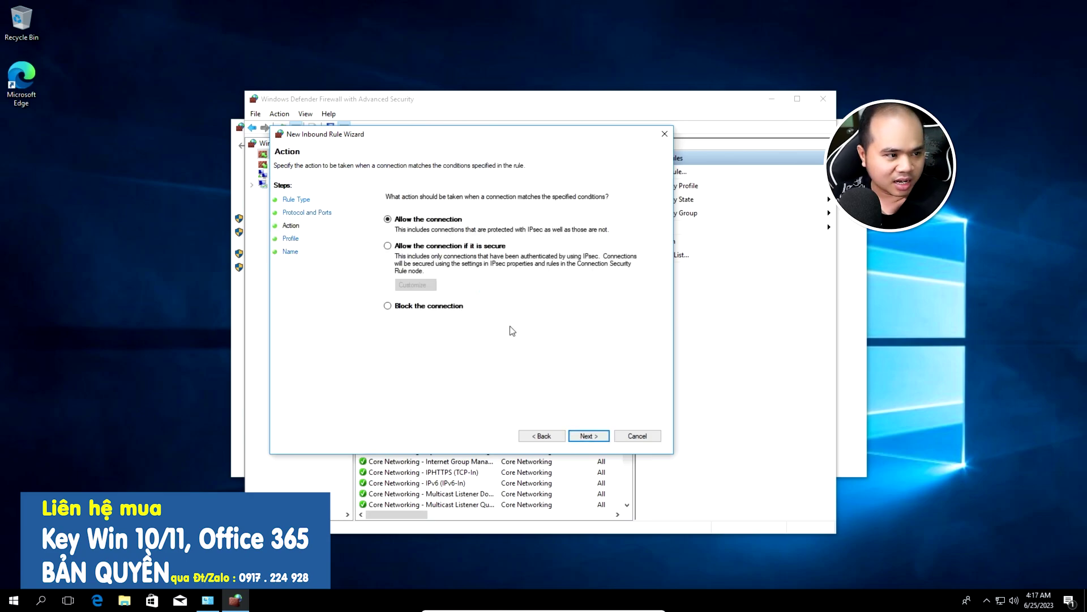
left_click(584, 436)
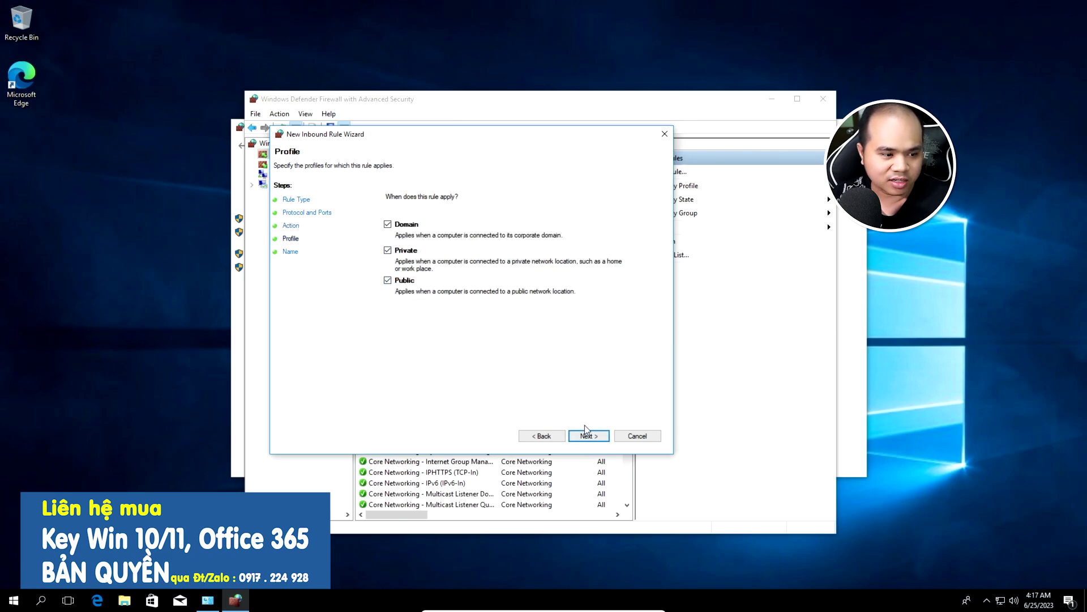
left_click(588, 436)
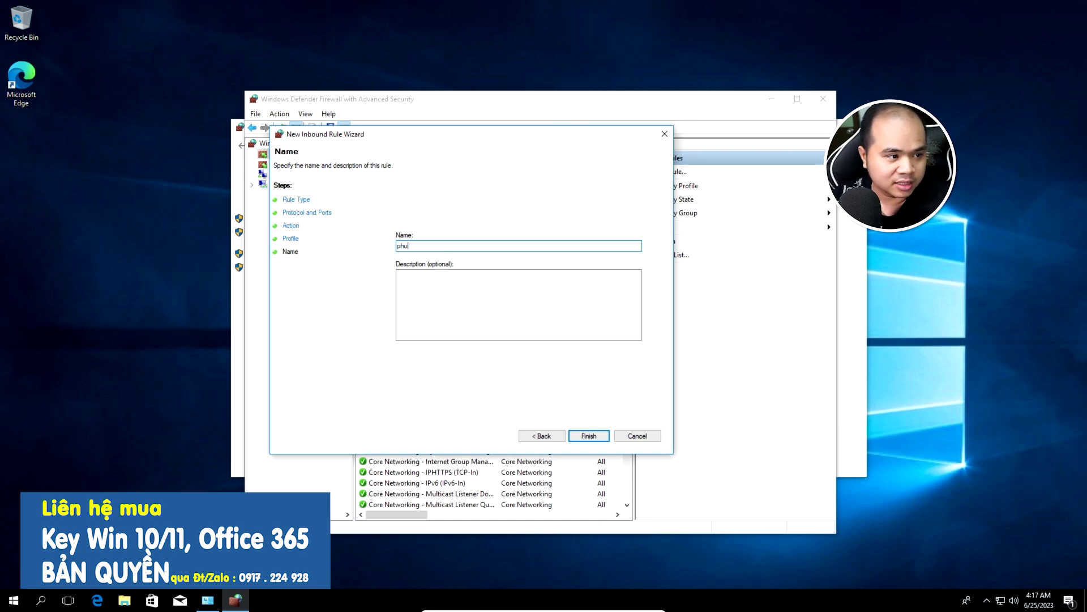
left_click(495, 276)
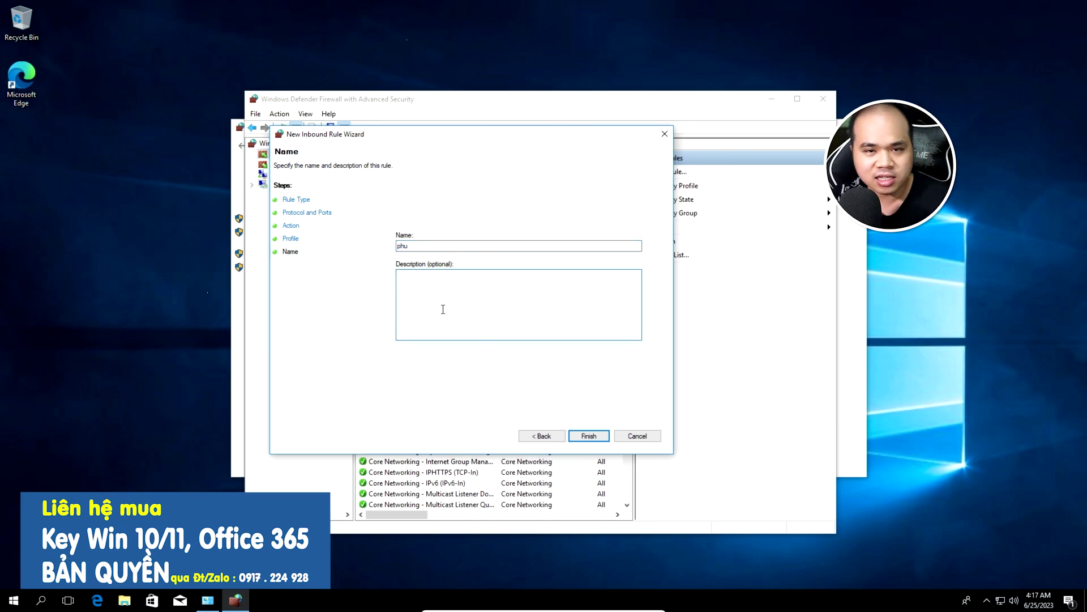
left_click(579, 437)
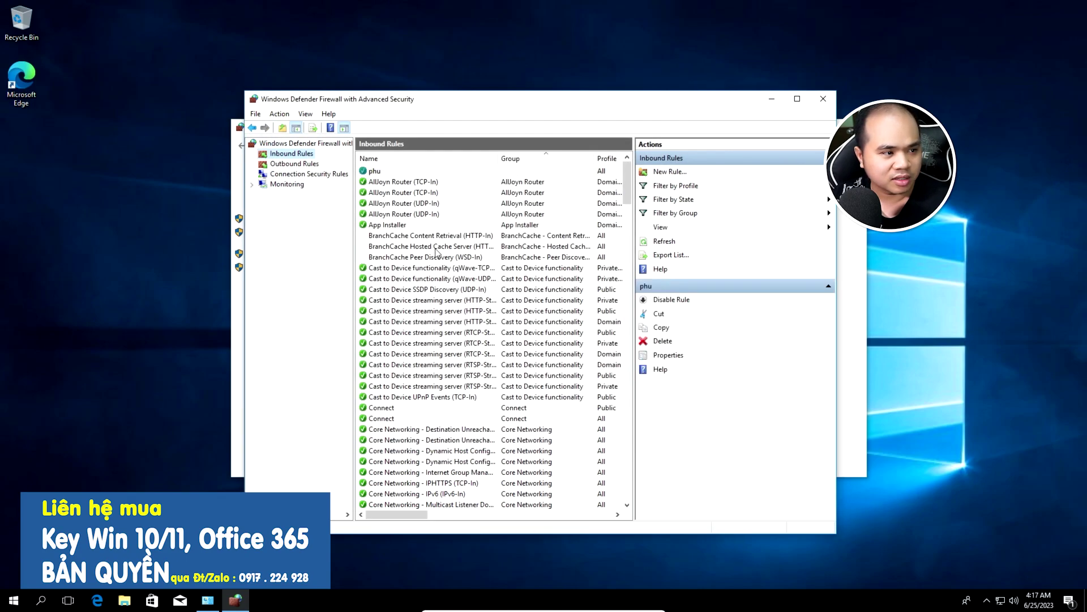
left_click(377, 172)
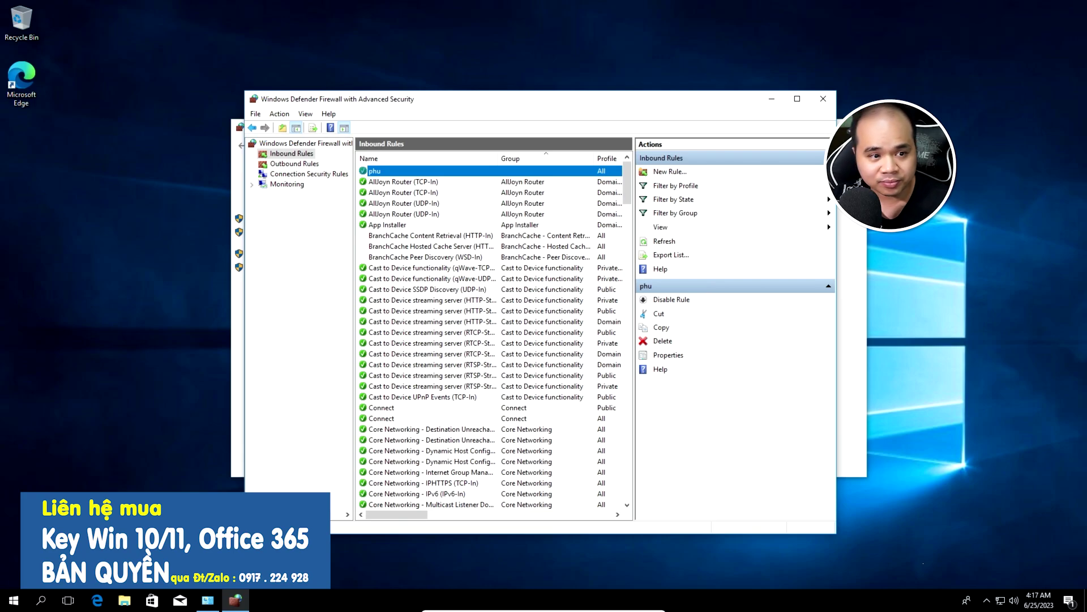
Close the firewall windows and restart the PC from the Win+X menu
key("alt+F4")
key("alt+F4")
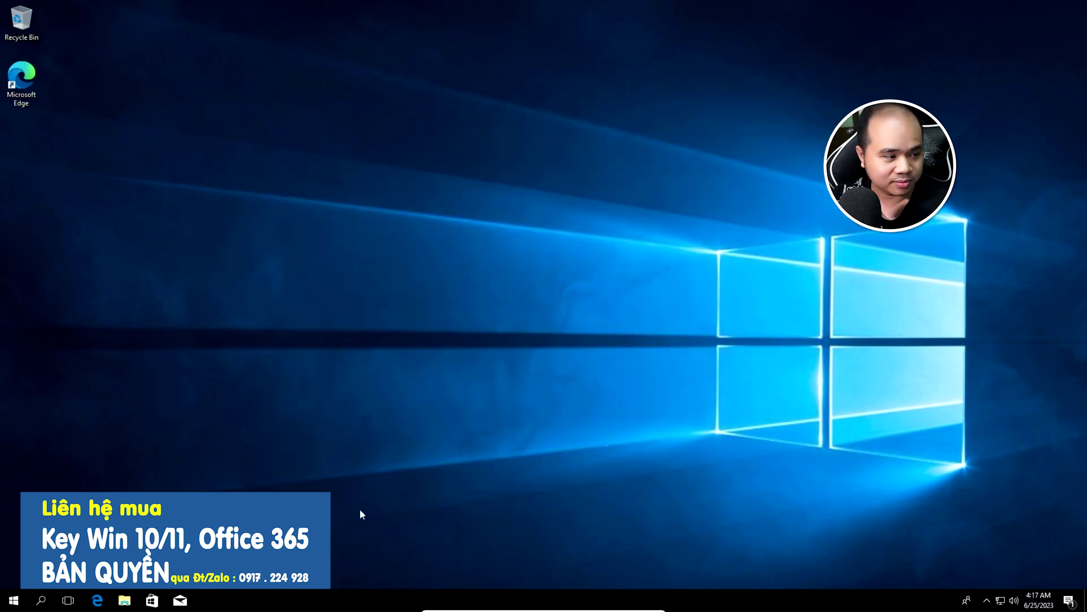
right_click(22, 601)
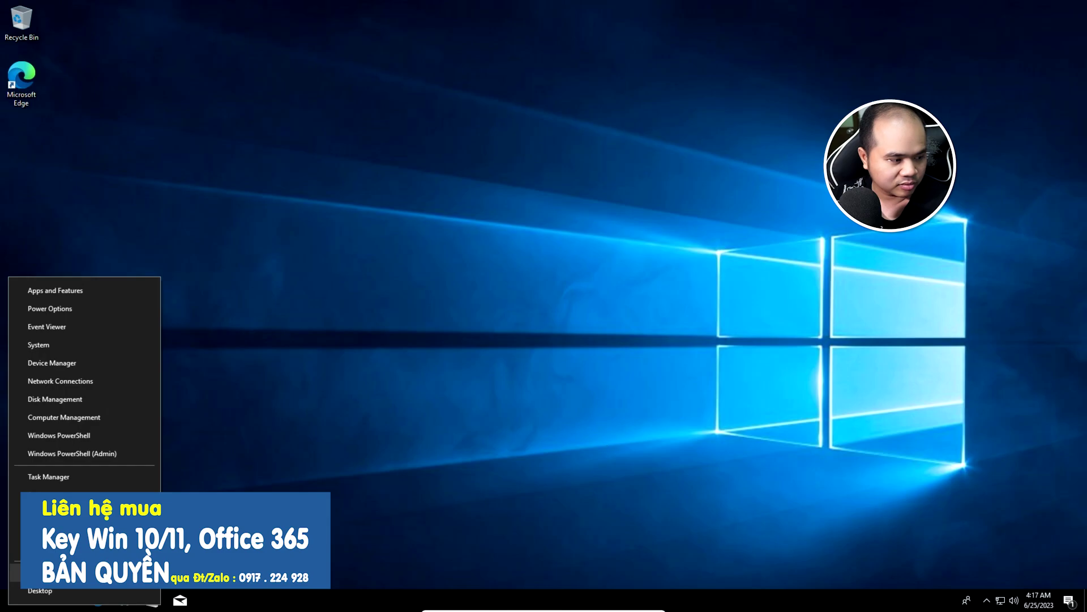
key("u")
key("r")
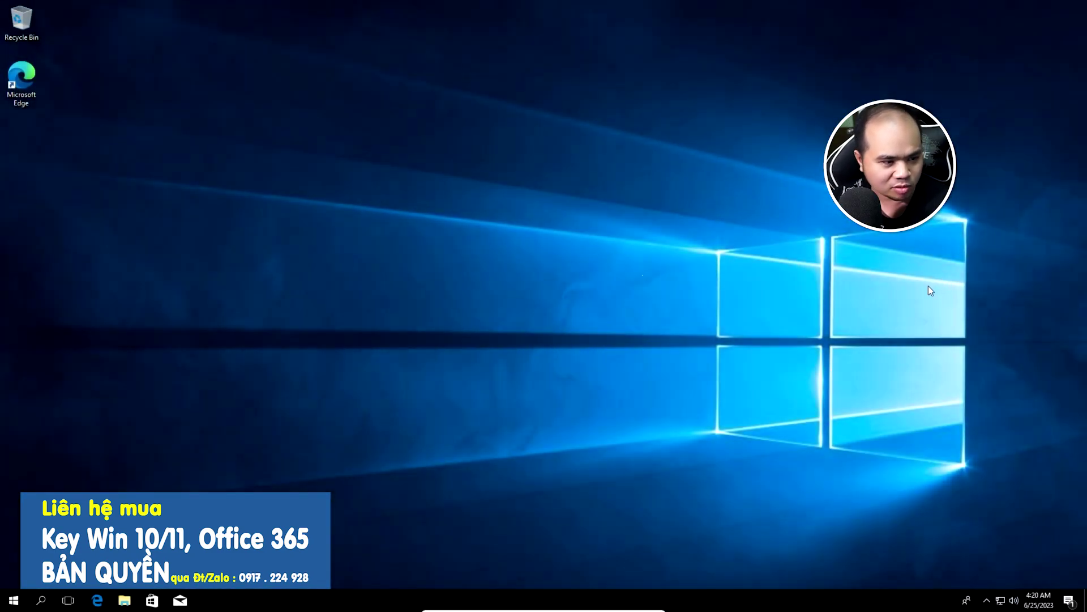
Create a new folder named TEST on the desktop
right_click(162, 208)
mouse_move(209, 287)
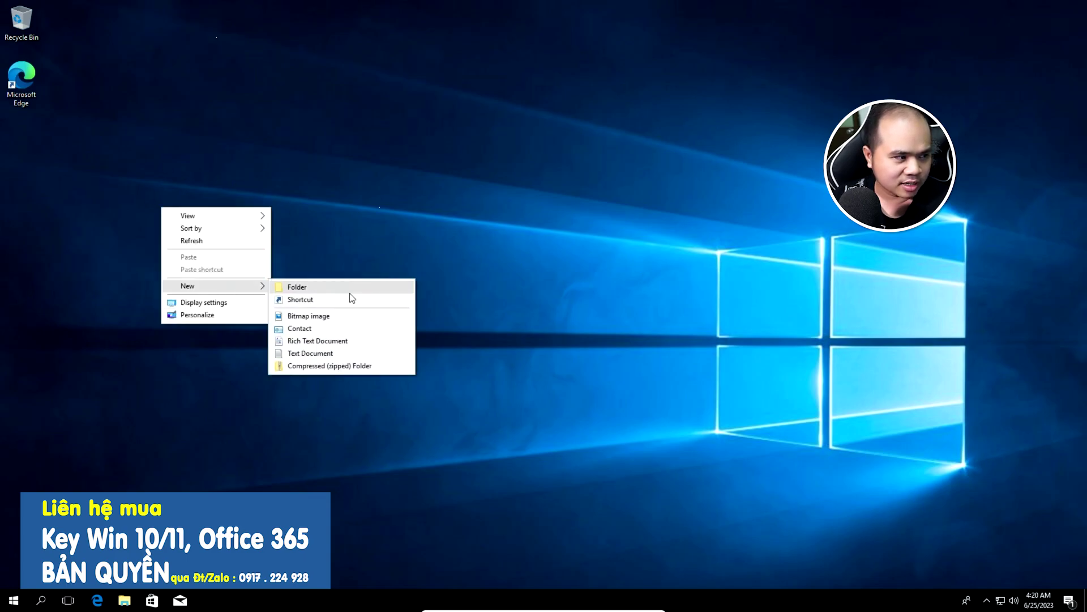
left_click(346, 288)
type("TEST")
key("Return")
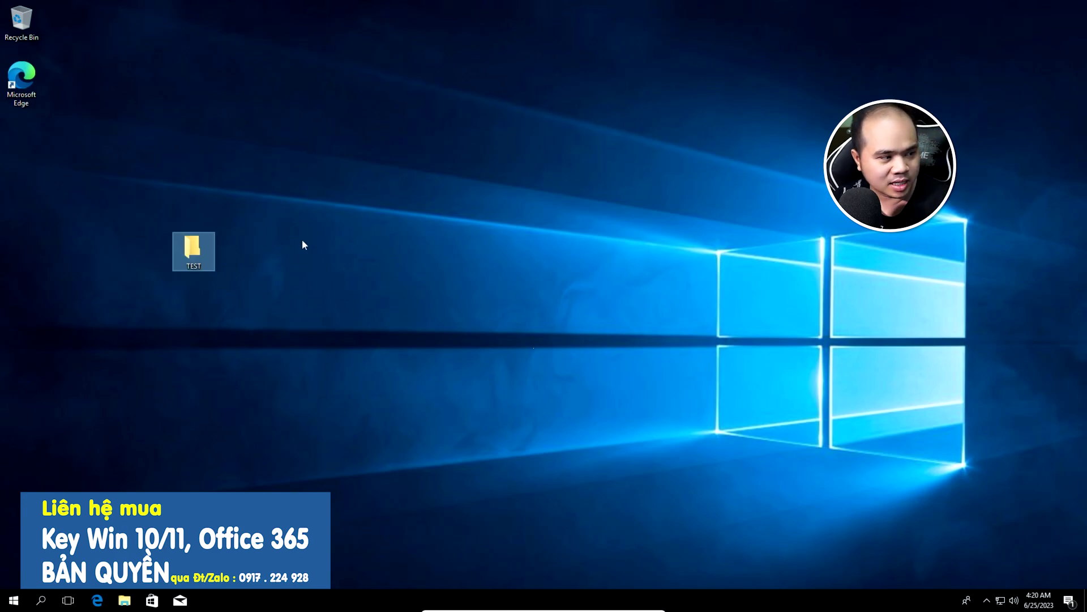
left_click(272, 280)
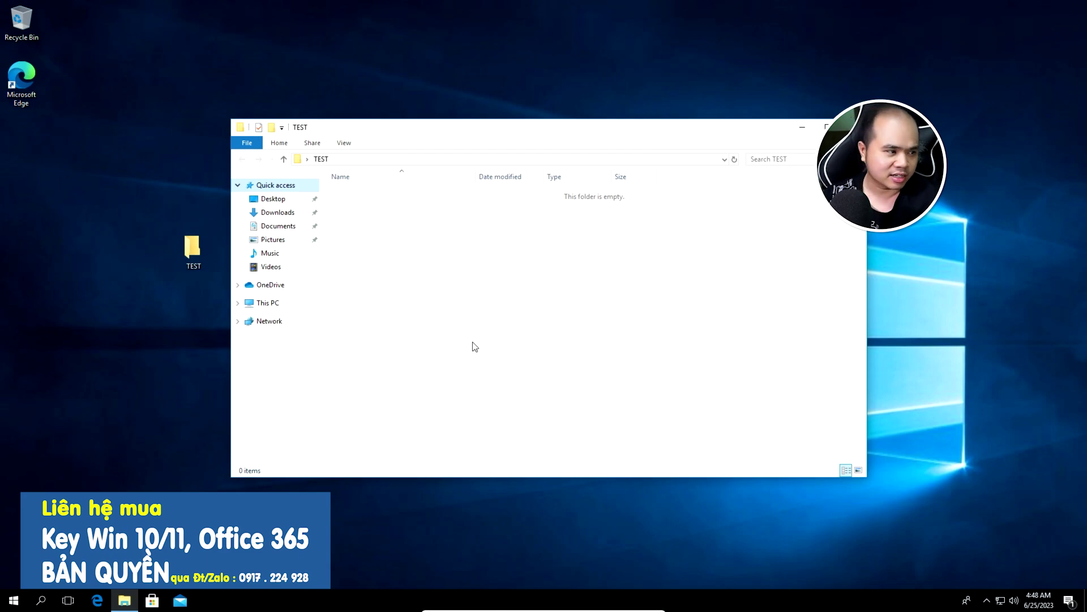
Open Computer Management from This PC and list the users under Local Users and Groups
right_click(271, 308)
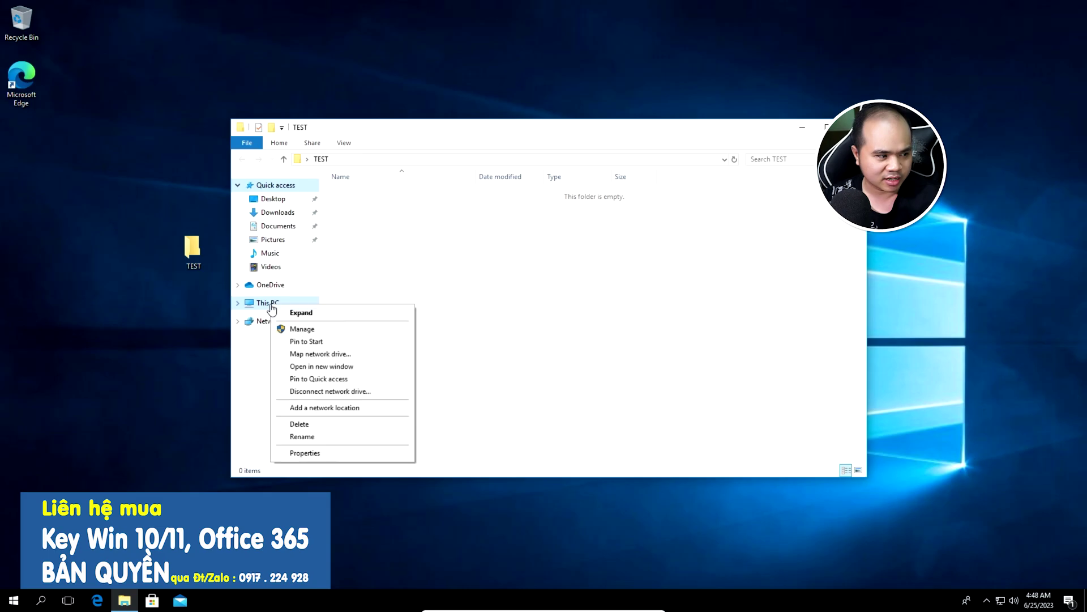
left_click(332, 335)
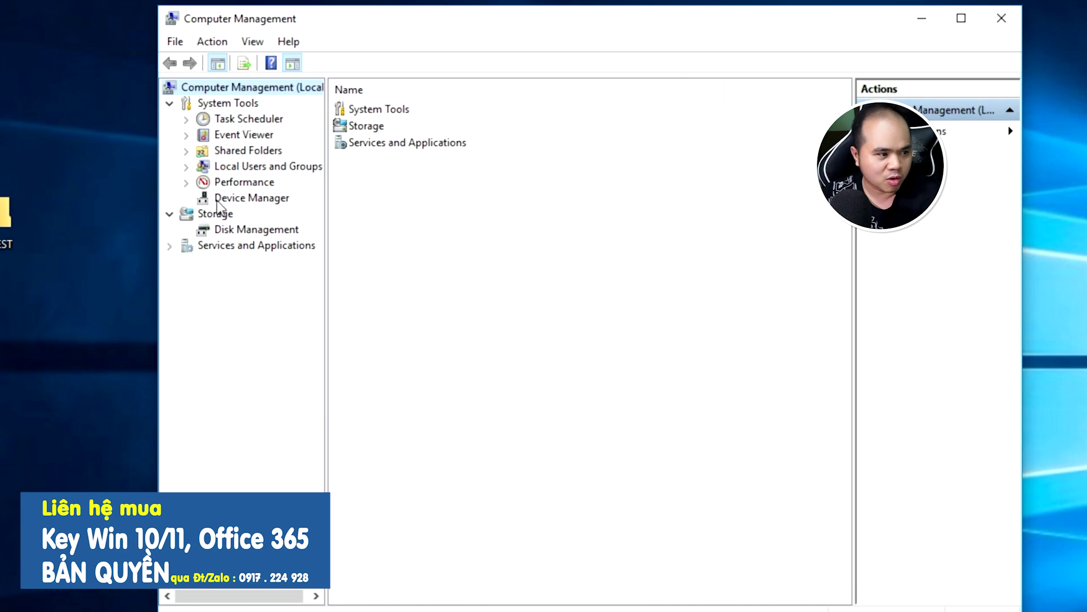
left_click(299, 170)
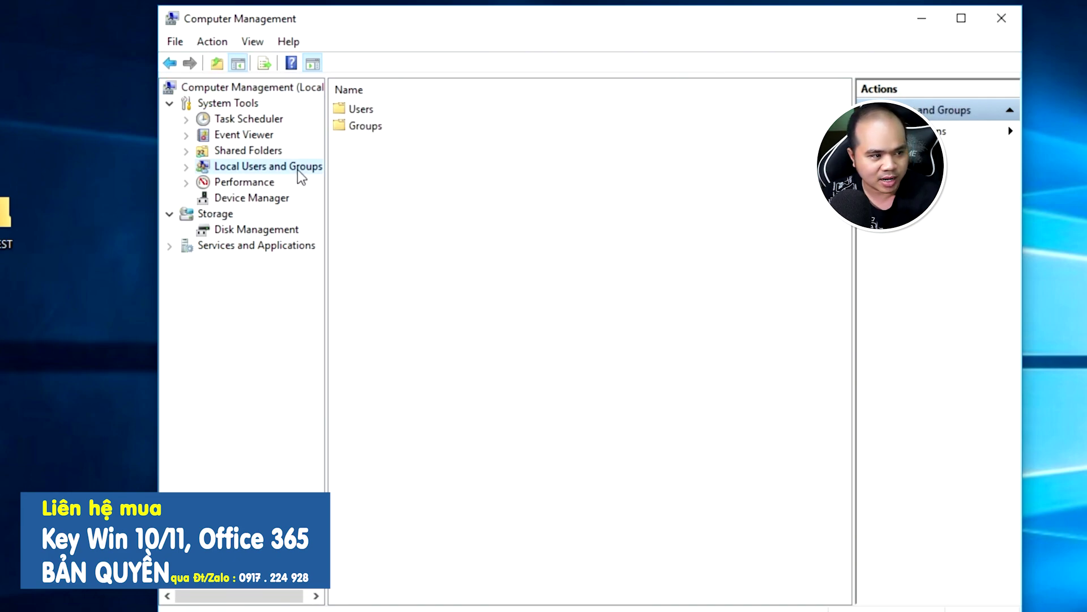
double_click(366, 109)
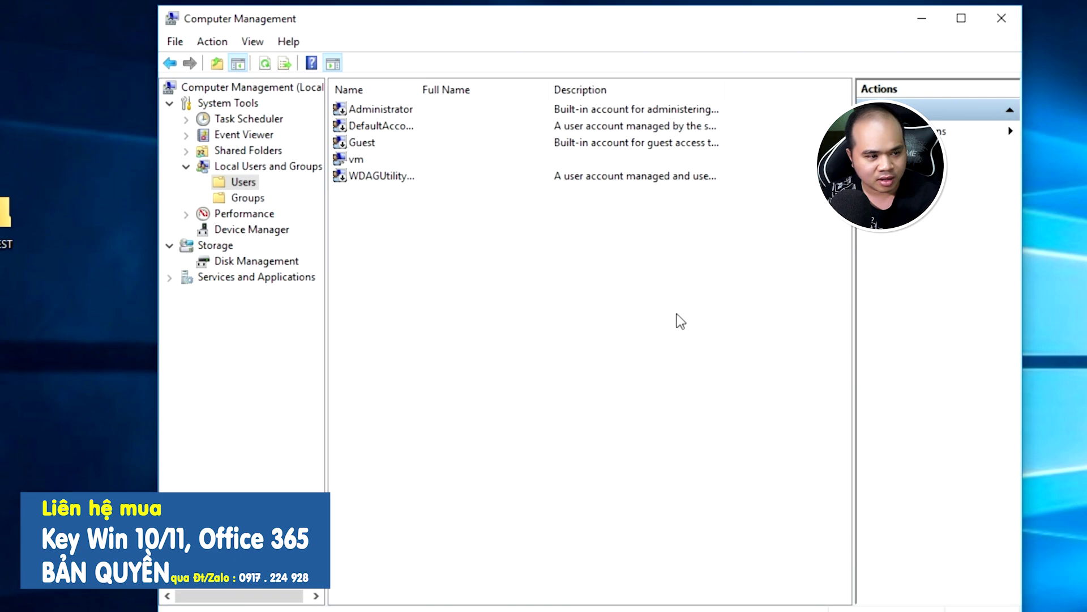
Set and confirm a new password for the logged-in vm account
left_click(363, 166)
right_click(363, 166)
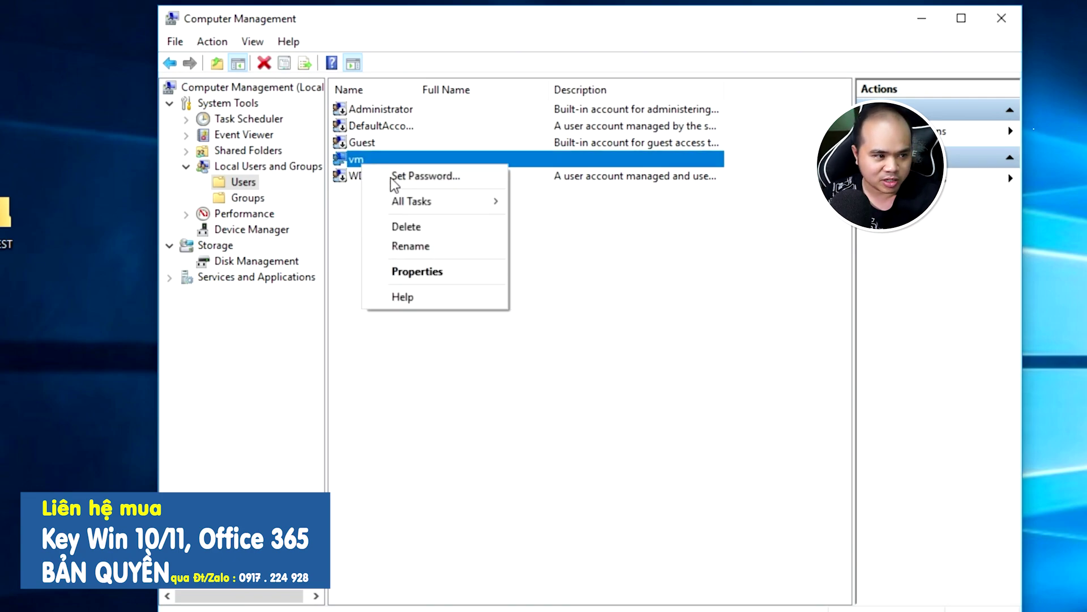
left_click(411, 178)
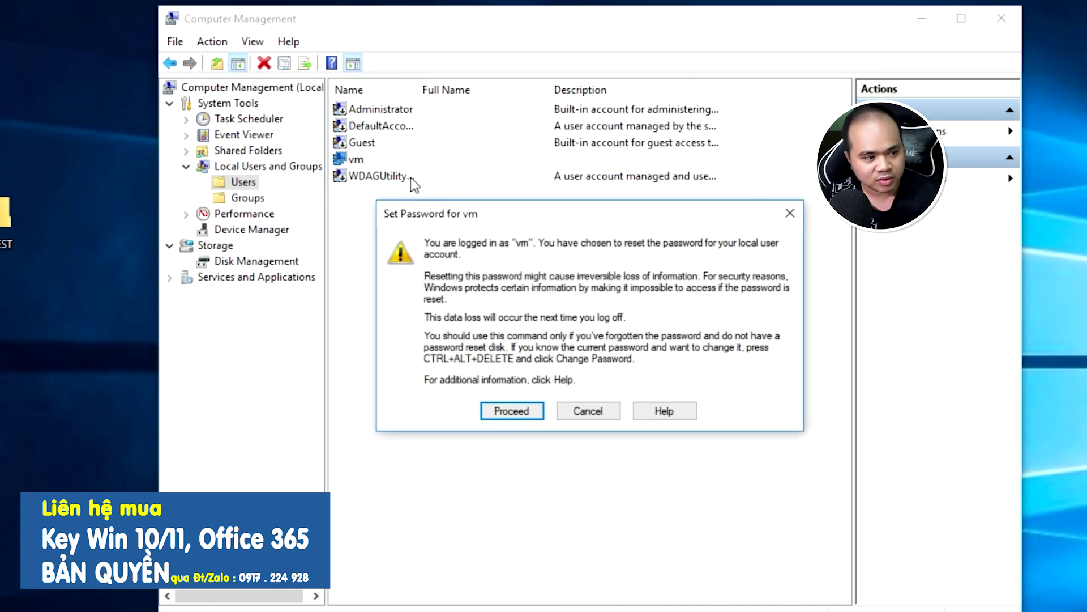
left_click(518, 418)
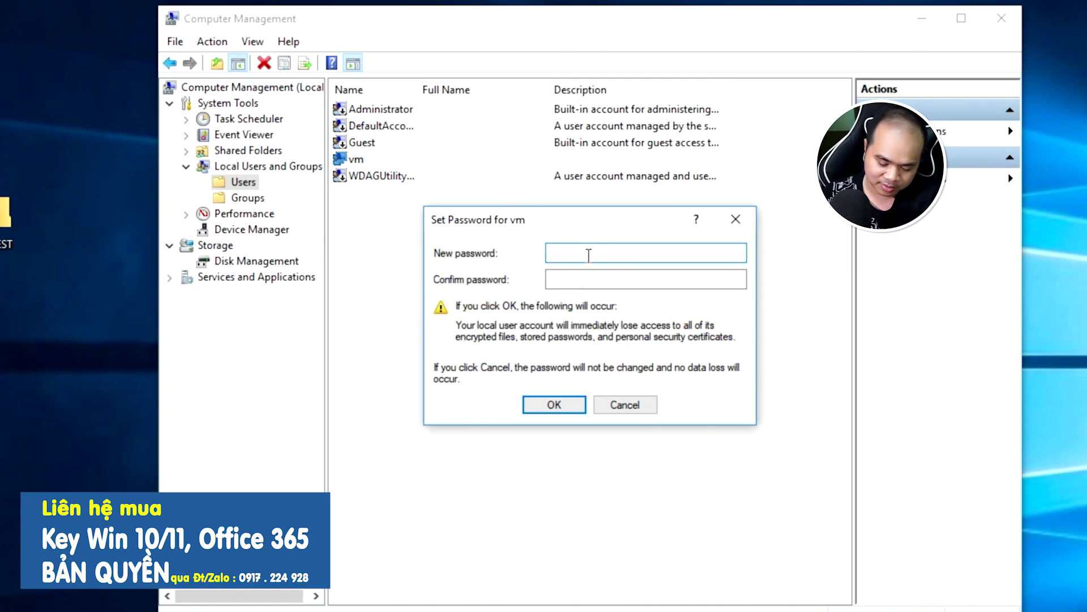
type("123")
left_click(577, 281)
type("123")
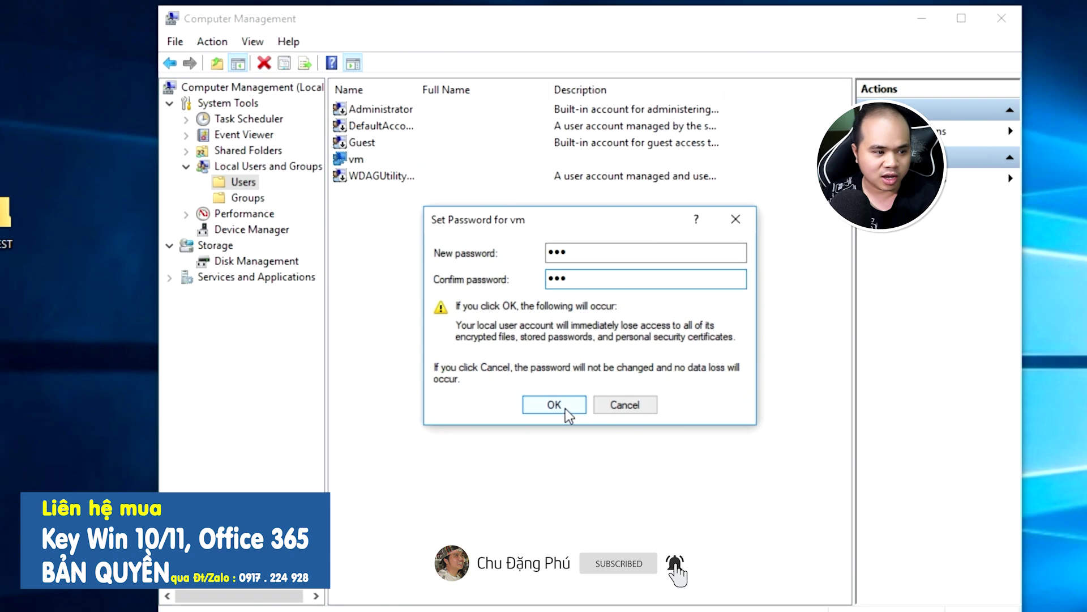
left_click(565, 409)
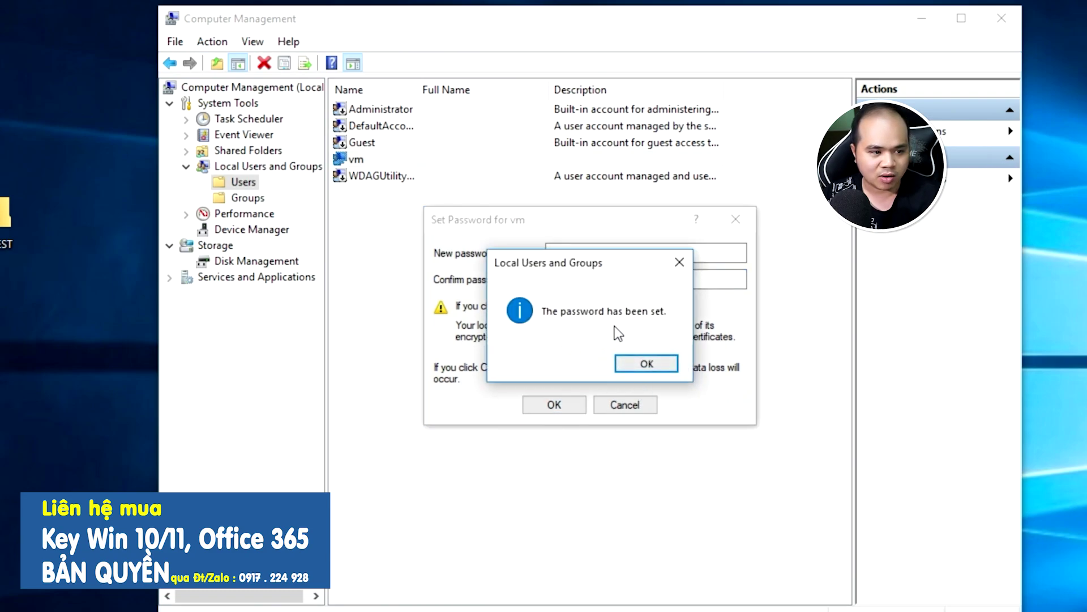
left_click(637, 366)
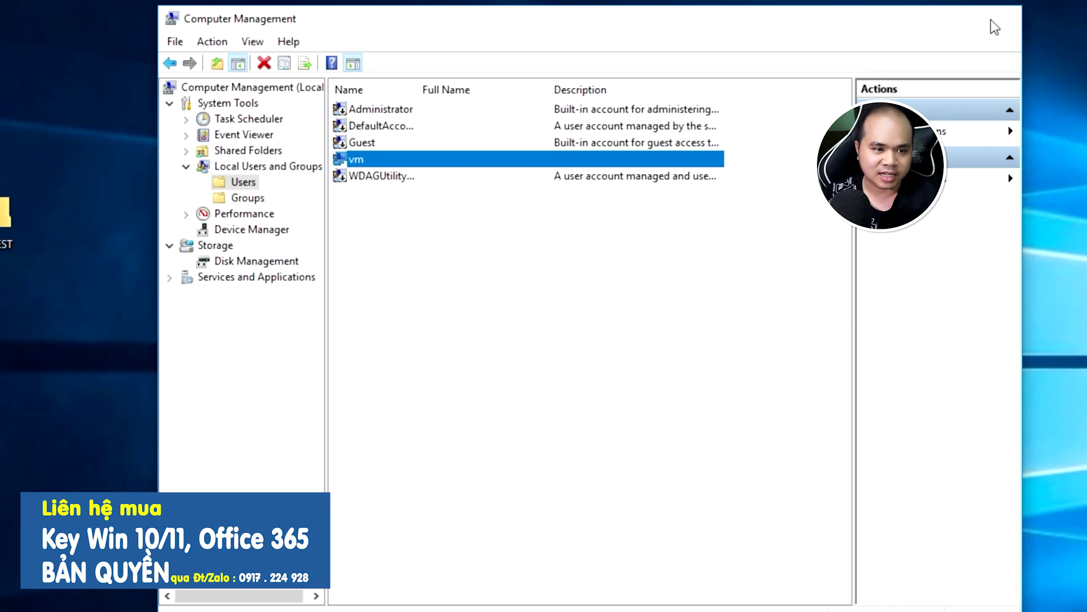
Close Computer Management and launch Command Prompt via a search for cmd
left_click(1001, 19)
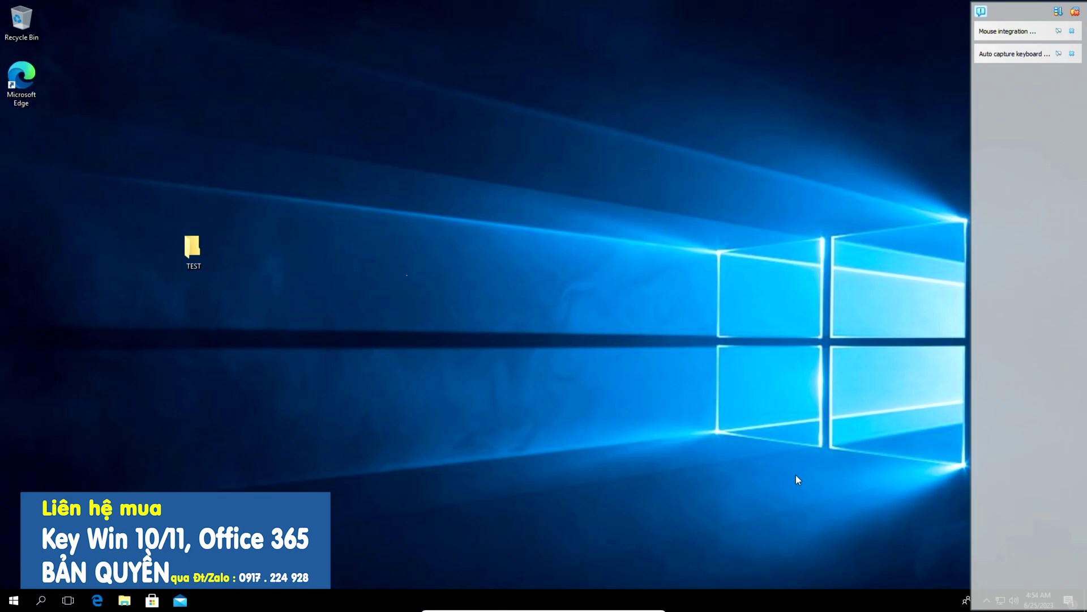
key("super")
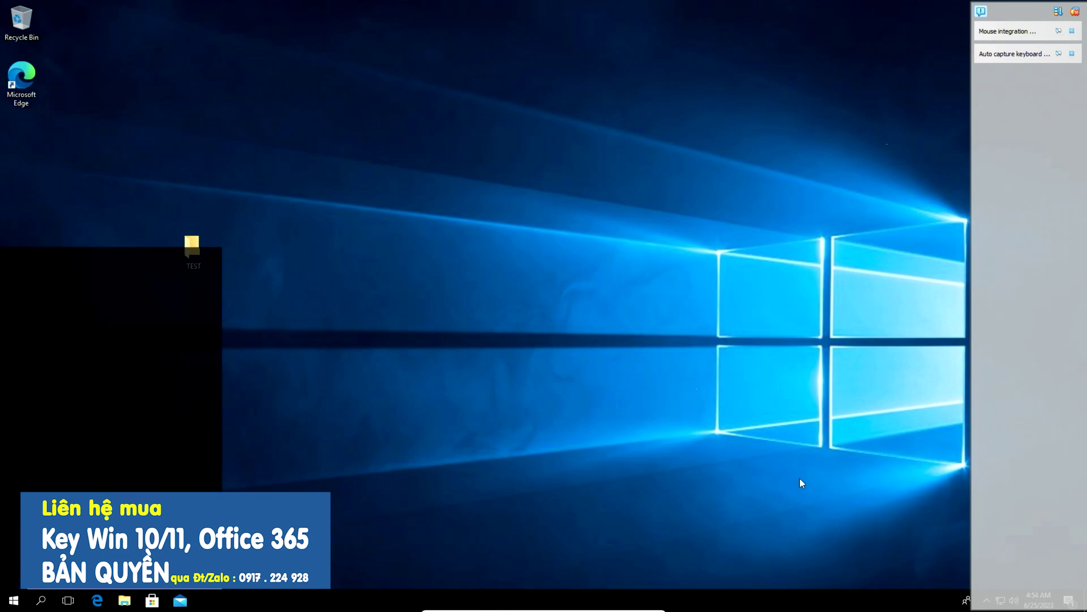
type("cmd")
key("Return")
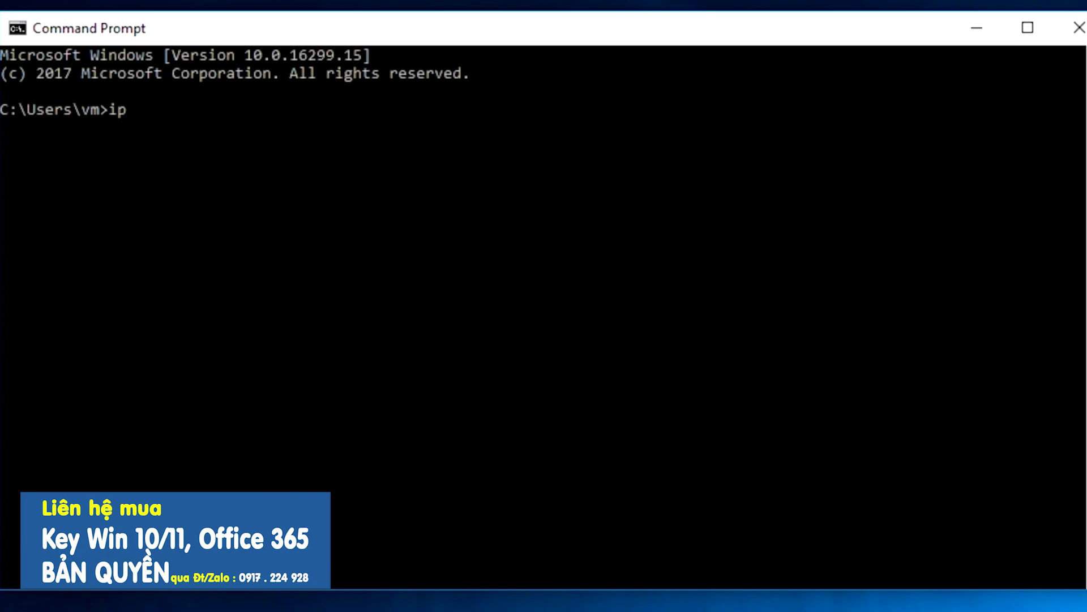
Run ipconfig, select the IPv4 address 192.168.100.121, and open Microsoft Remote Desktop on the iPad
type("ipconfig")
key("Return")
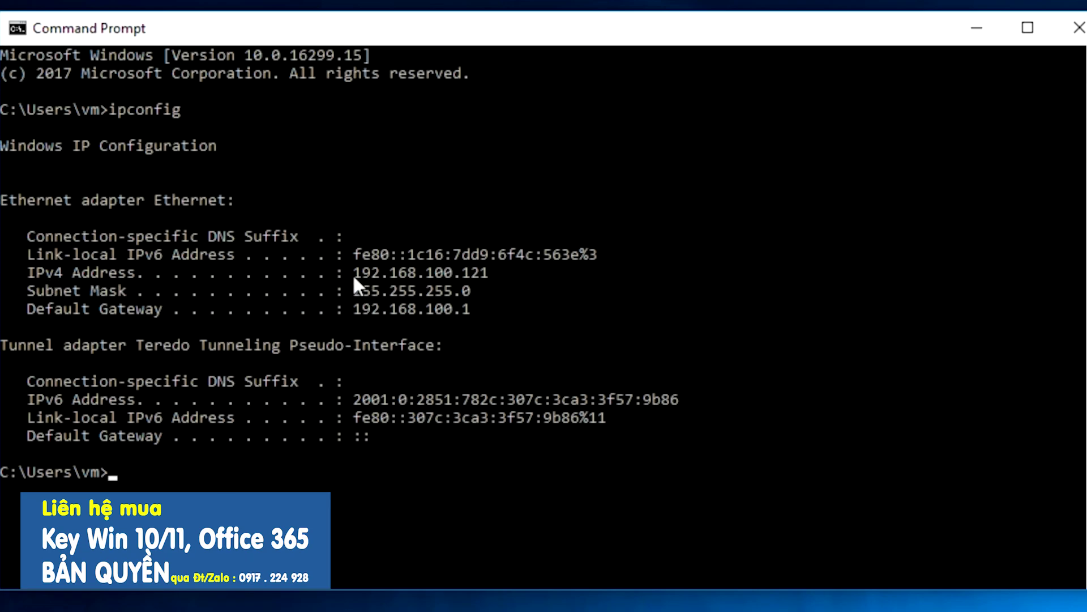
left_click_drag(399, 273, 446, 274)
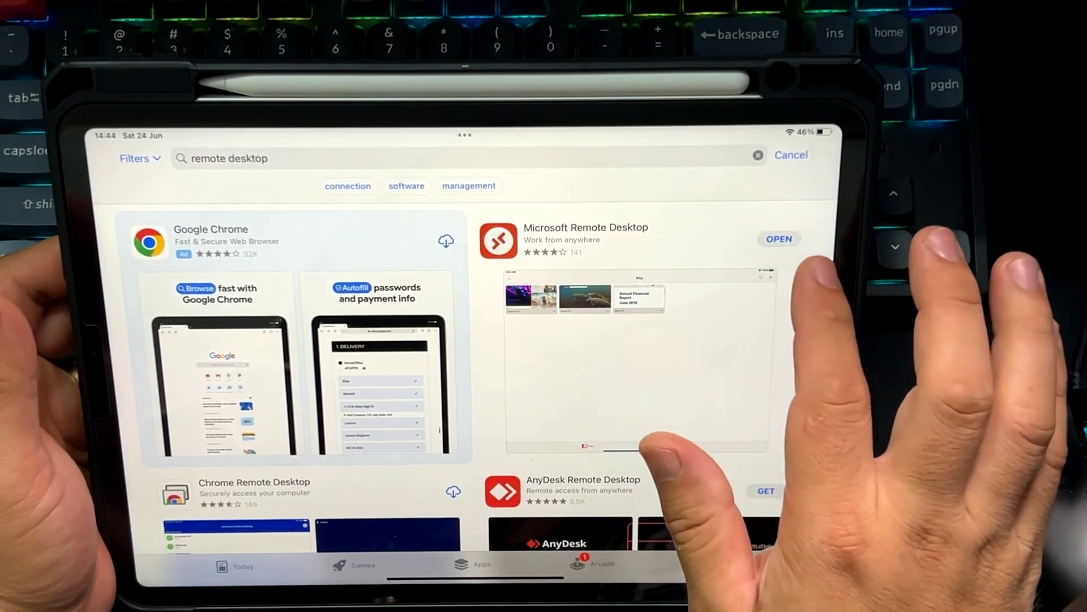
left_click(779, 239)
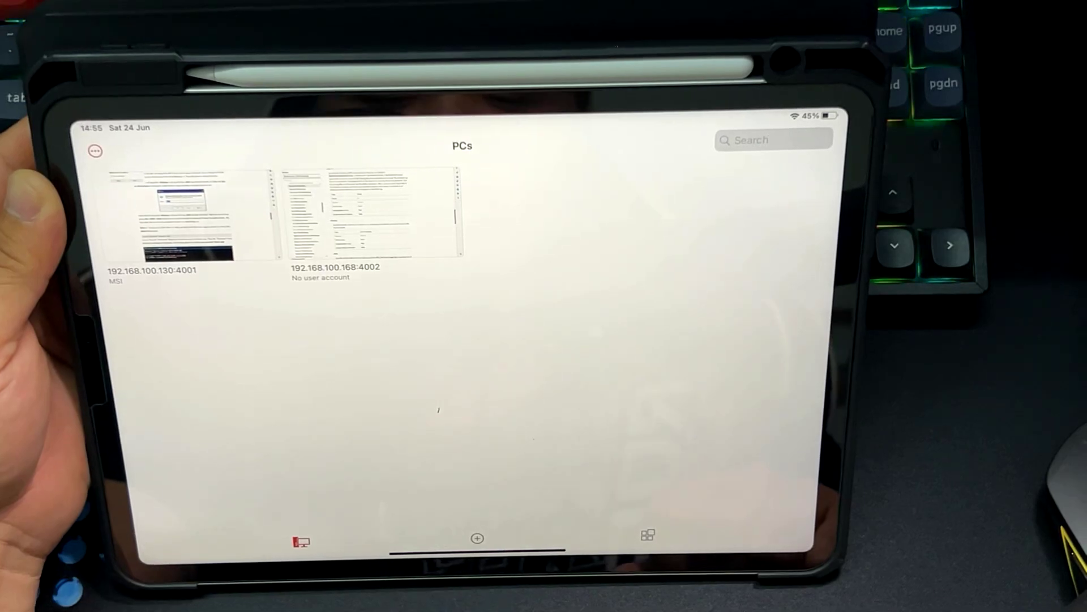
Add a new PC with the PC name 192.168.100.121 in Microsoft Remote Desktop
left_click(477, 538)
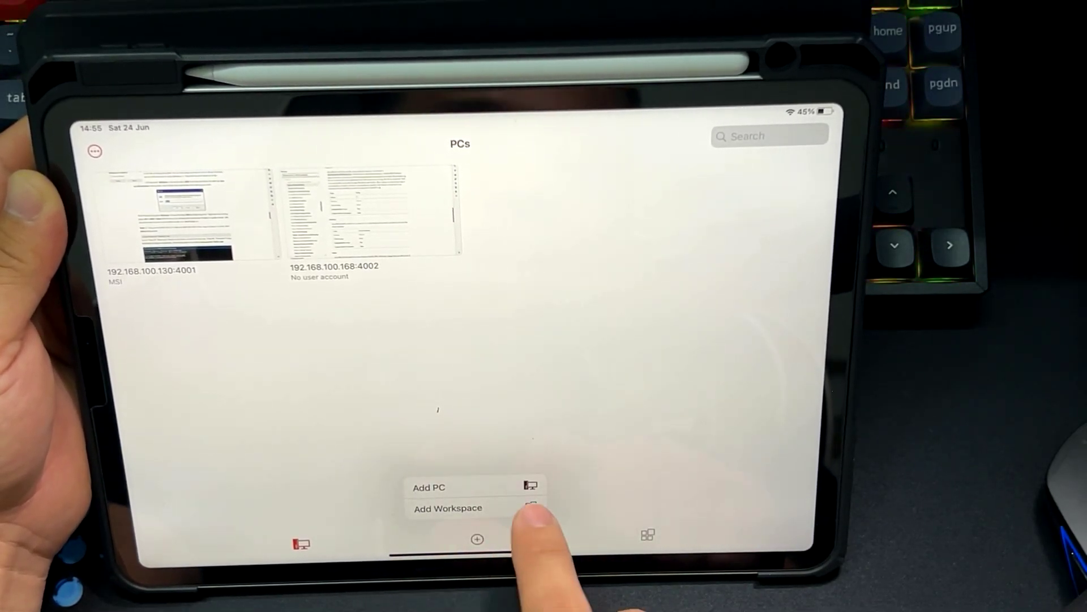
left_click(498, 487)
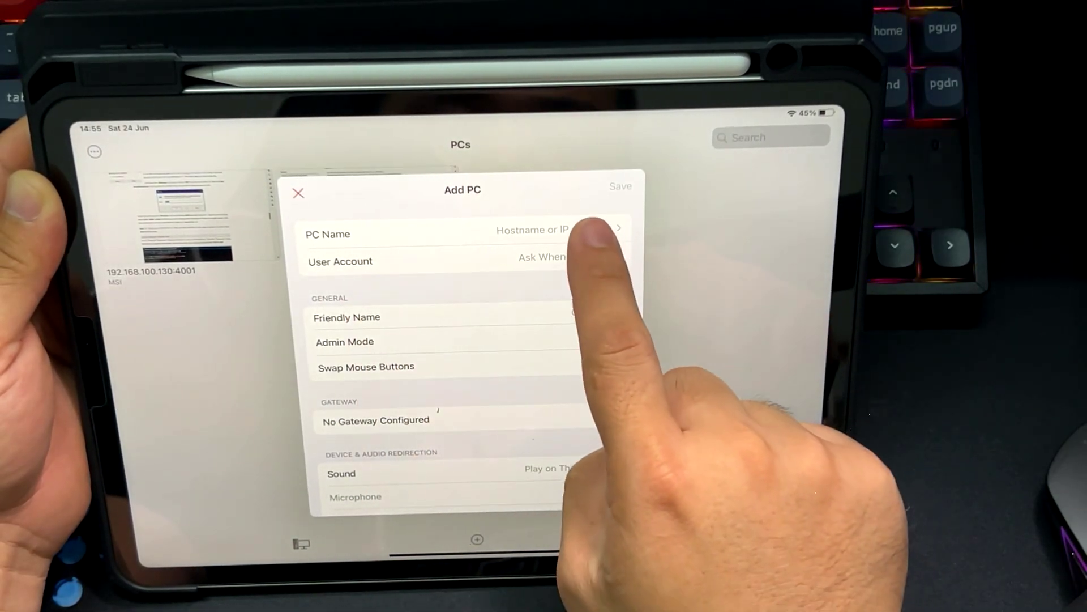
left_click(592, 228)
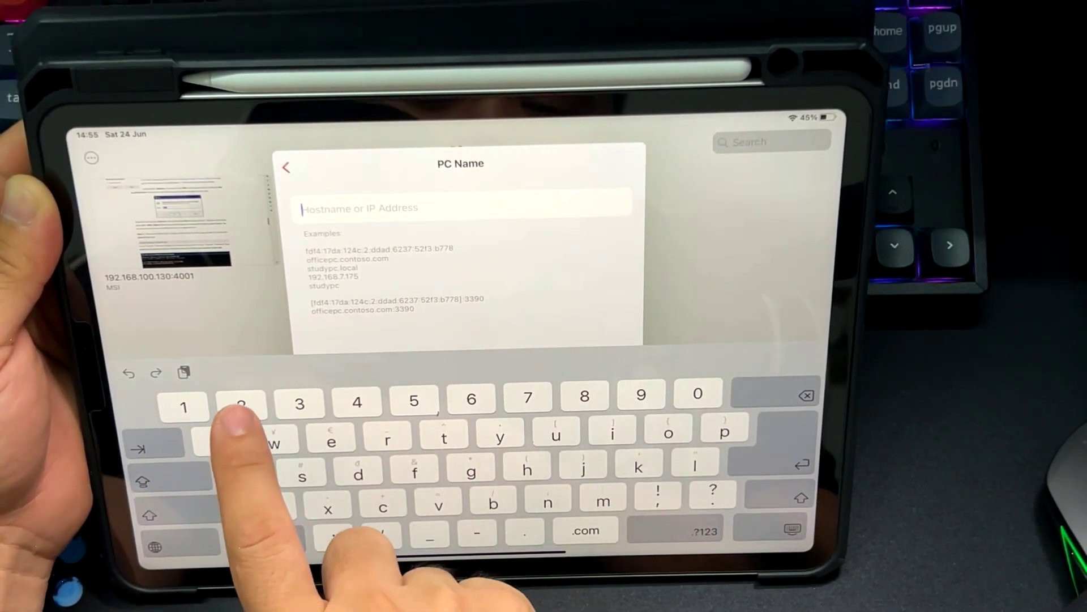
type("192")
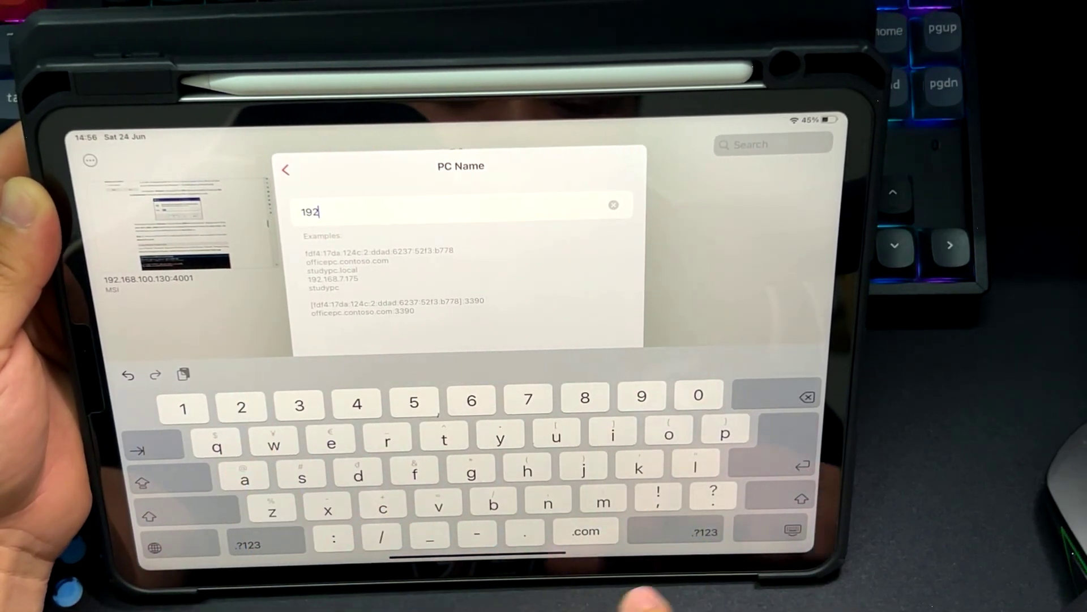
type(".168.")
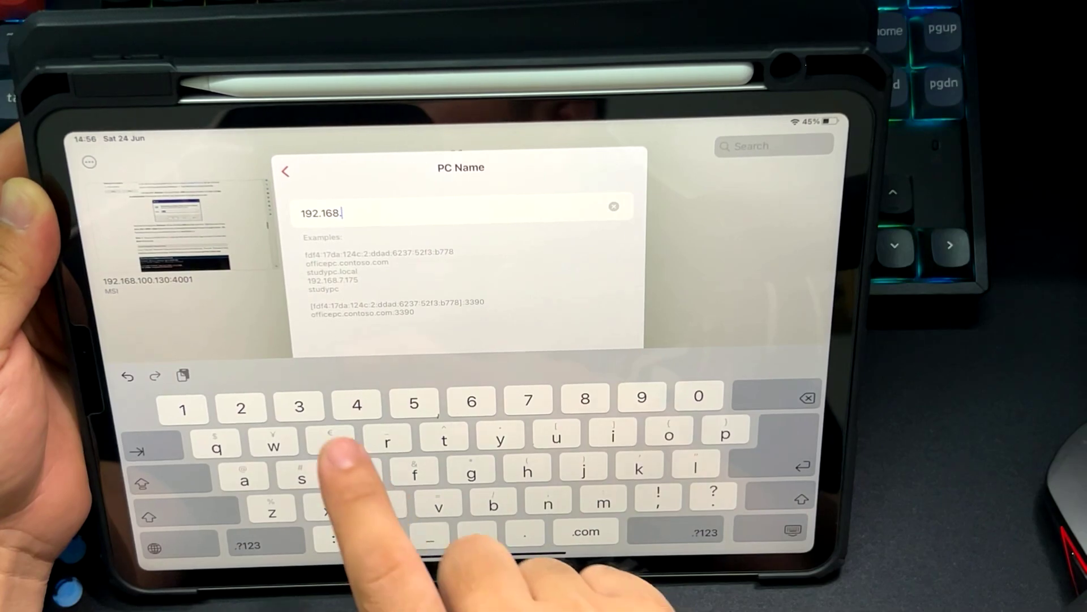
type("10")
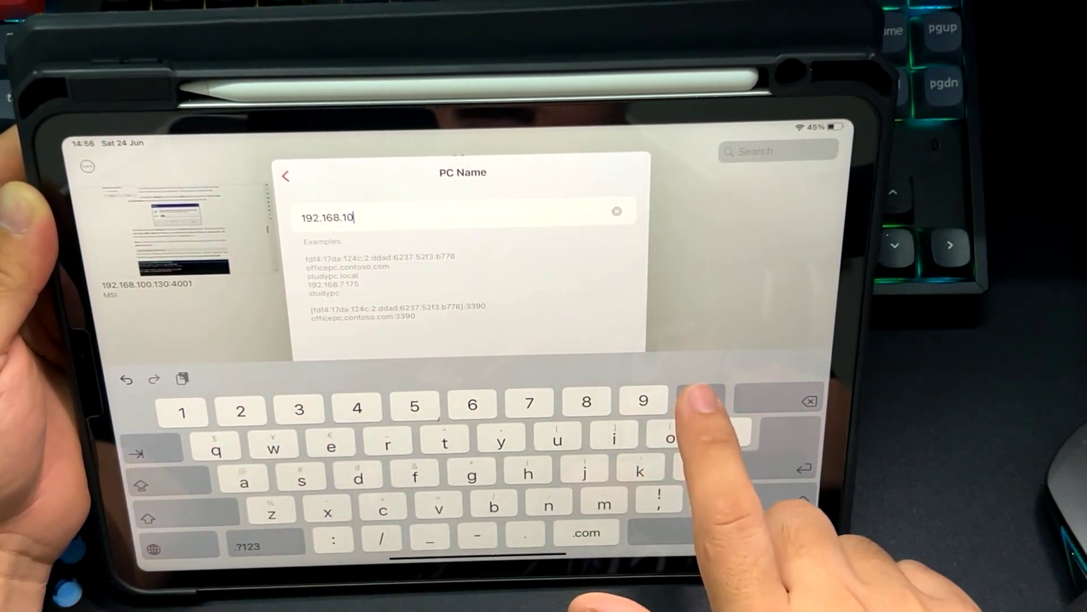
type("0.12")
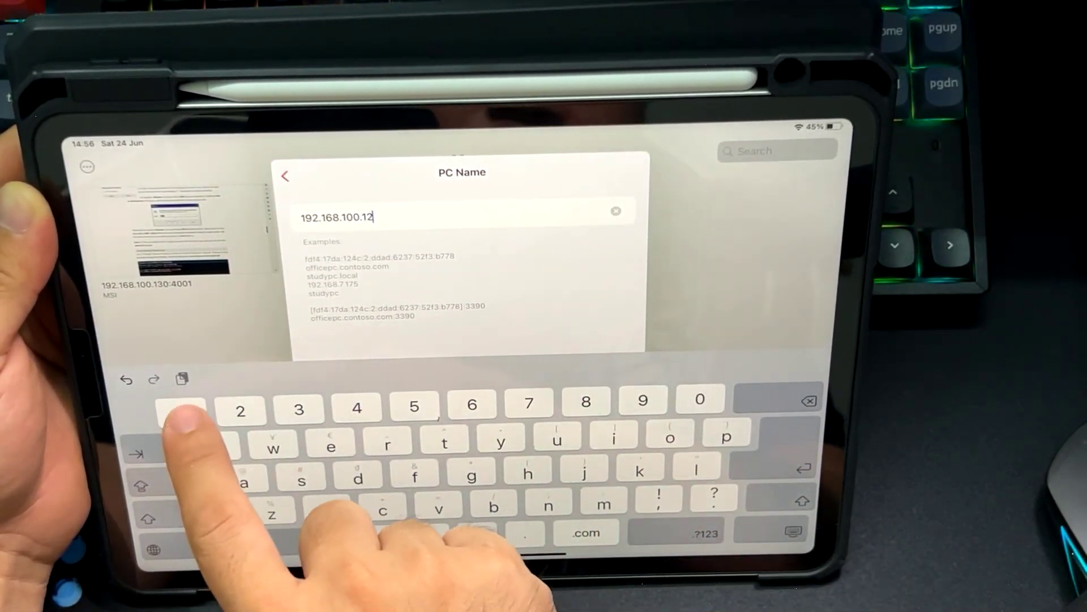
type("1")
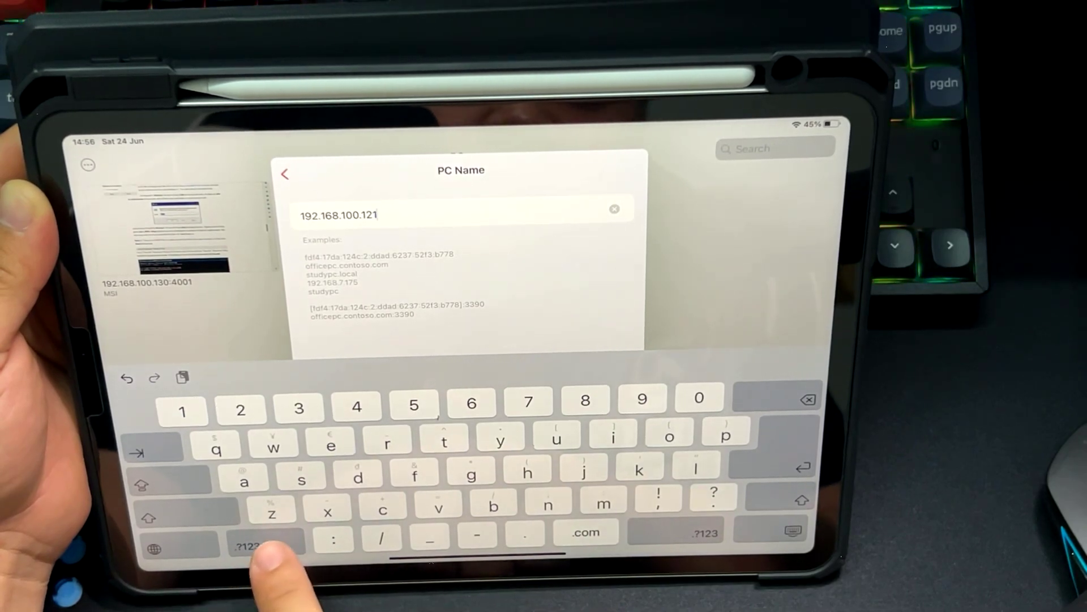